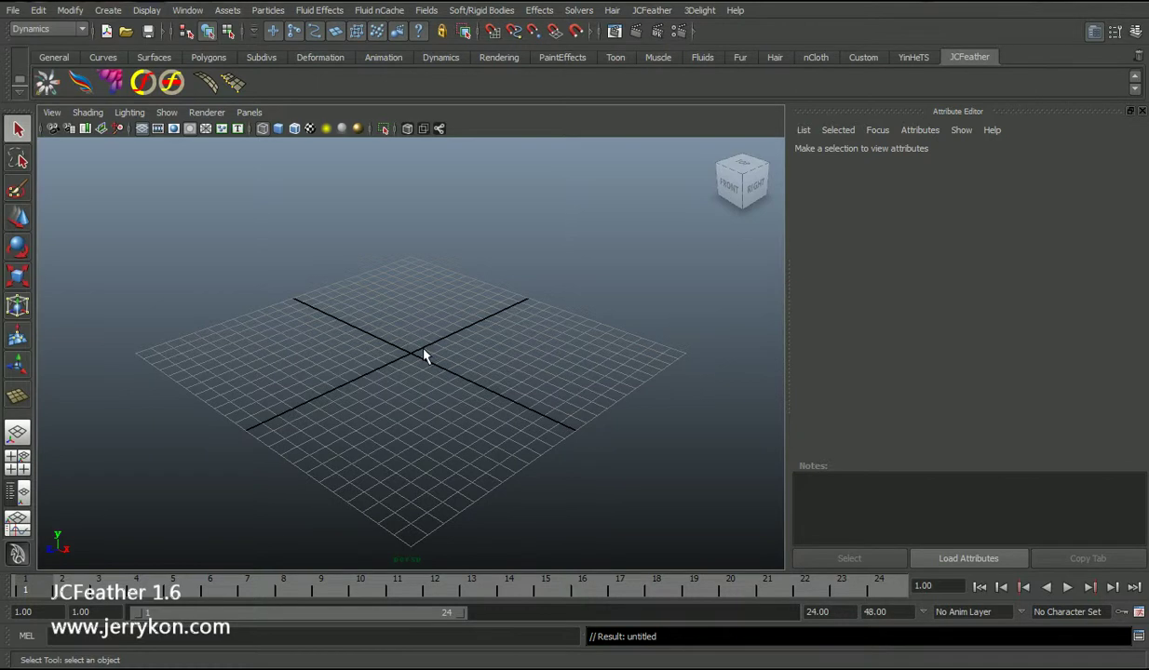
Make a JC Grow Feather template plane with subdivisions 3 and 5, and close the feather tool window
{"action": "left_click", "coordinate": [423, 349]}
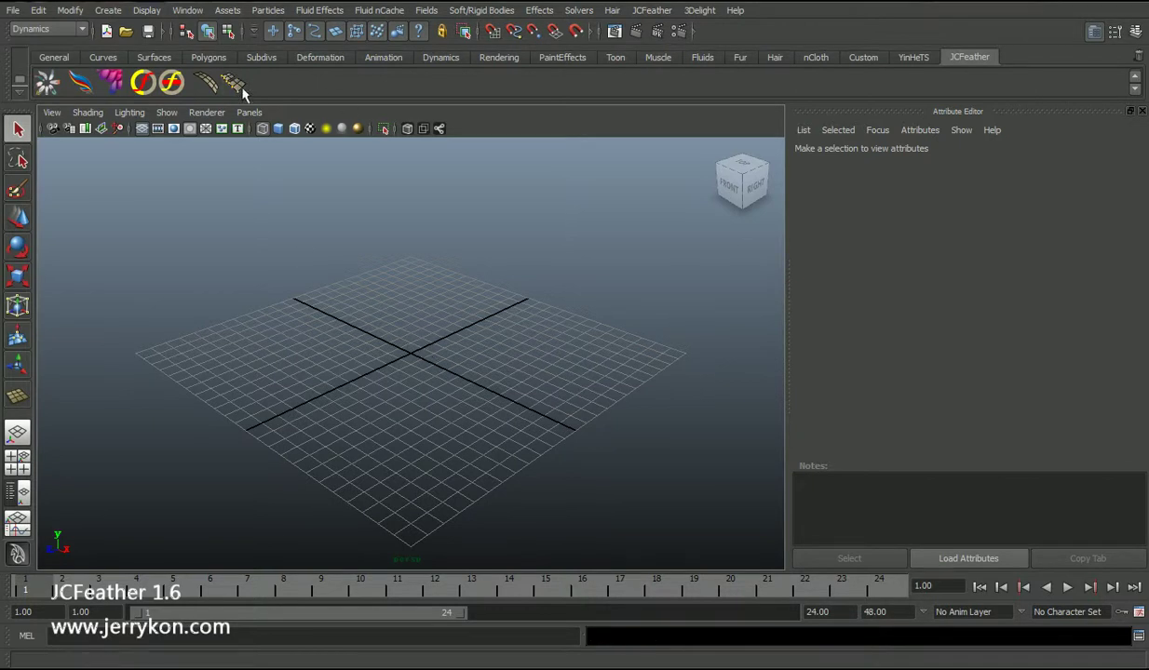
{"action": "left_click", "coordinate": [109, 86]}
{"action": "left_click", "coordinate": [726, 145]}
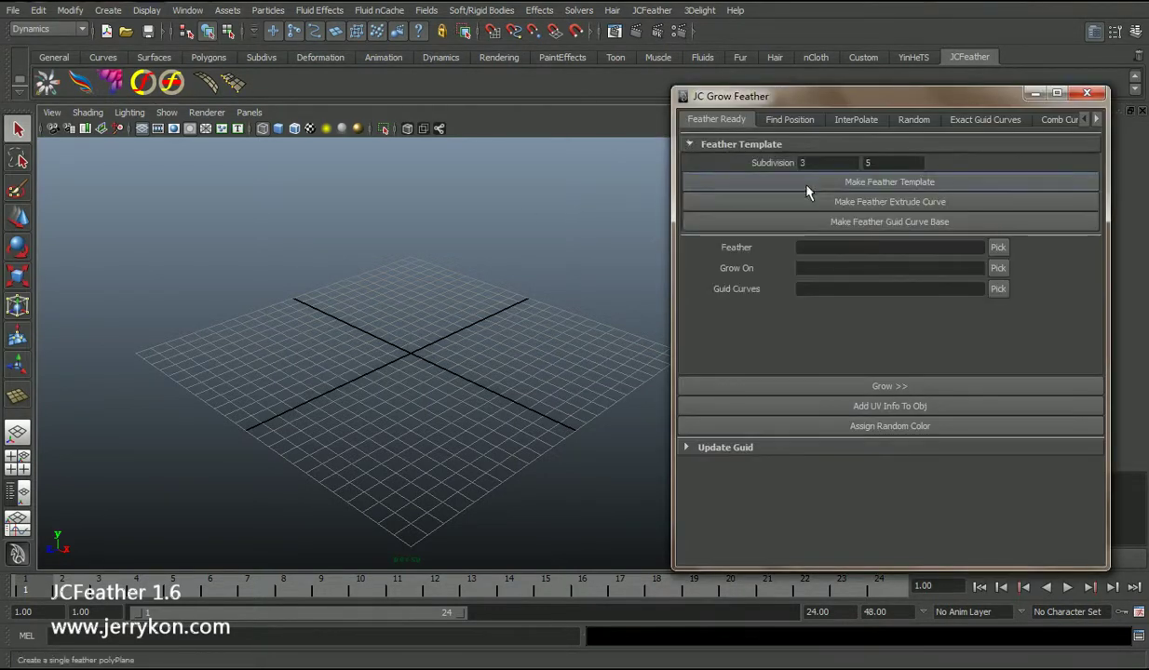
{"action": "left_click", "coordinate": [805, 181]}
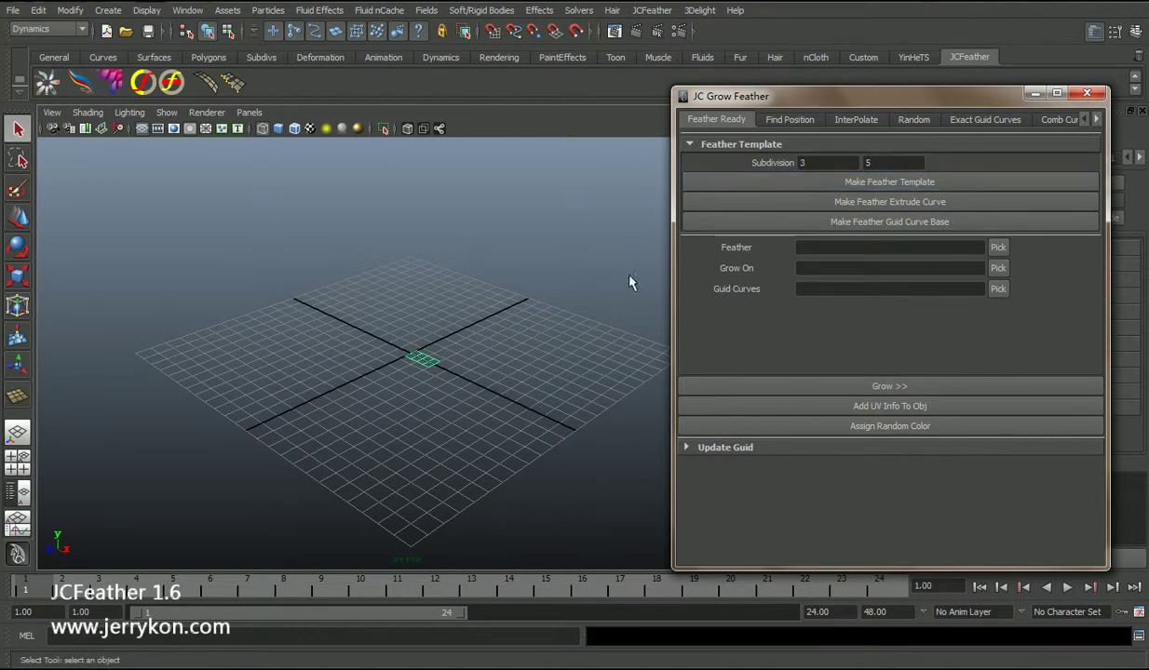
{"action": "right_click_drag", "start_coordinate": [372, 395], "coordinate": [666, 413], "text": "alt"}
{"action": "key", "text": "w"}
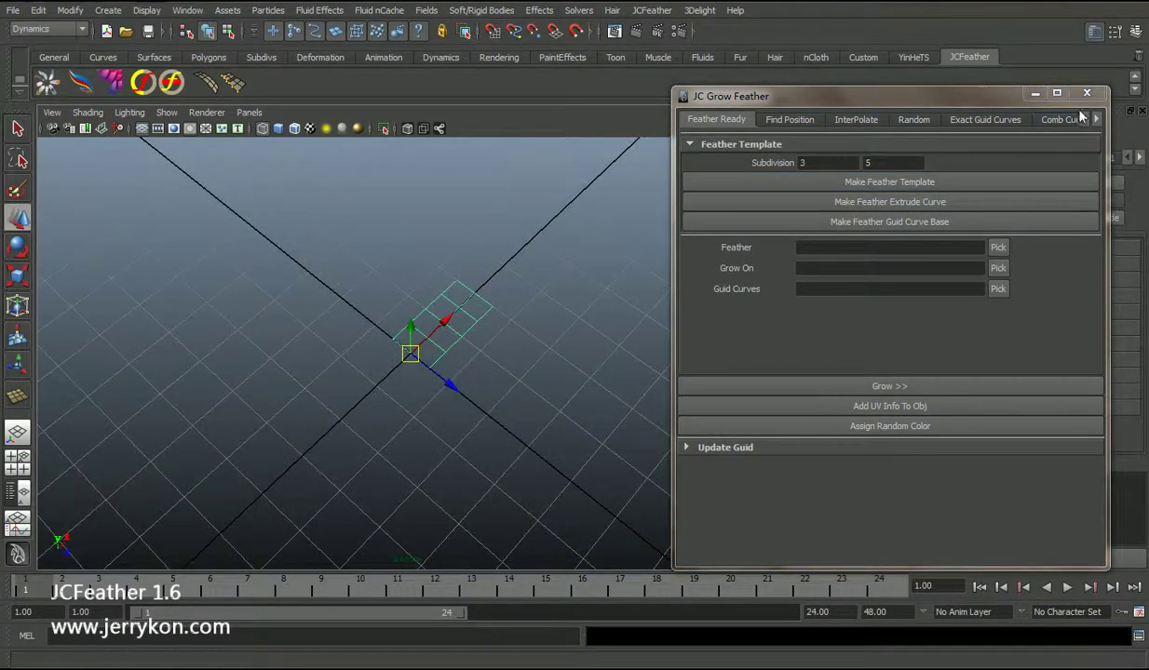
{"action": "left_click", "coordinate": [1085, 94]}
Duplicate the feather plane and move the copy about 1.57 units along Z, beside the original
{"action": "left_click_drag", "start_coordinate": [578, 352], "coordinate": [490, 402], "text": "alt"}
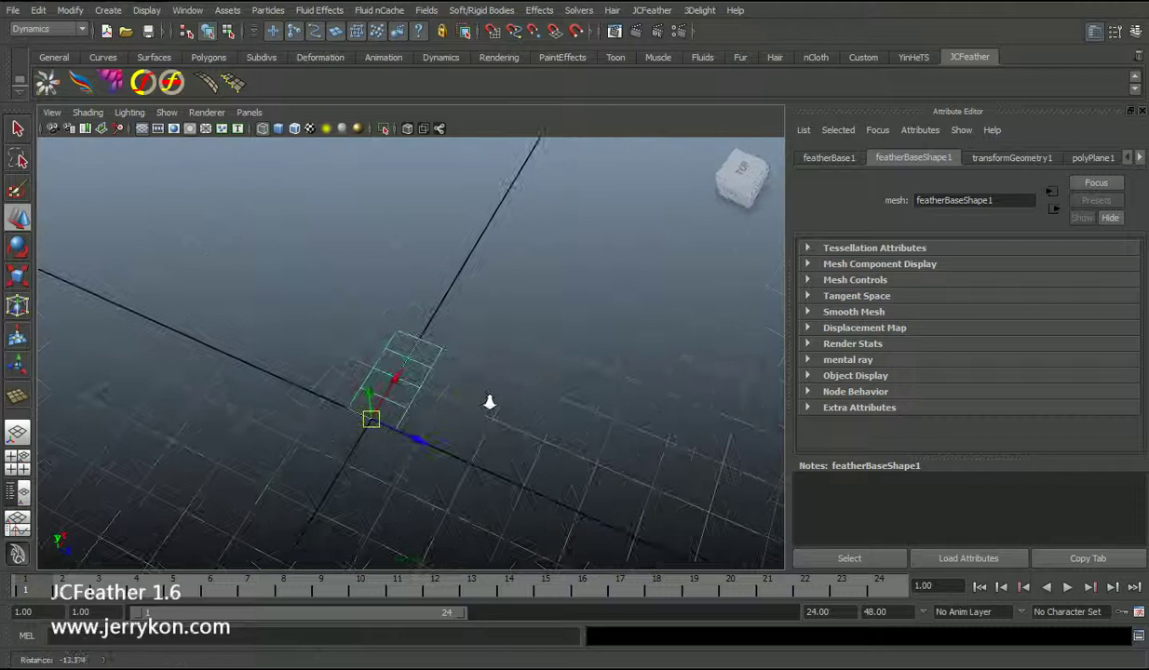
{"action": "key", "text": "q"}
{"action": "key", "text": "ctrl+d"}
{"action": "key", "text": "w"}
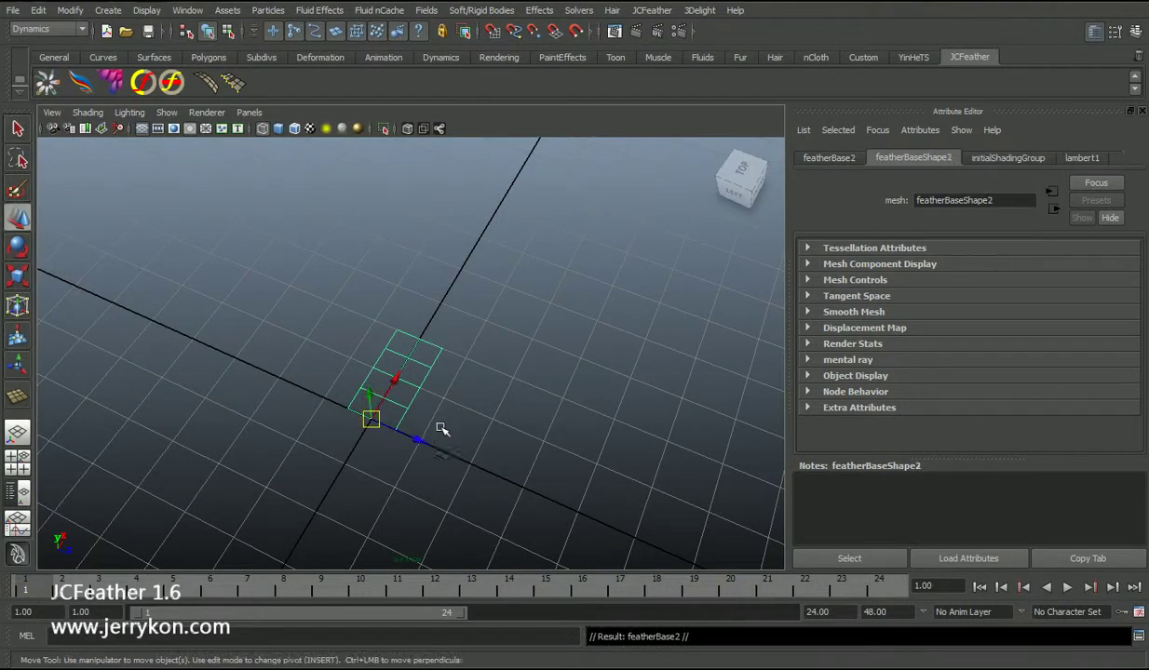
{"action": "left_click_drag", "start_coordinate": [418, 441], "coordinate": [485, 473]}
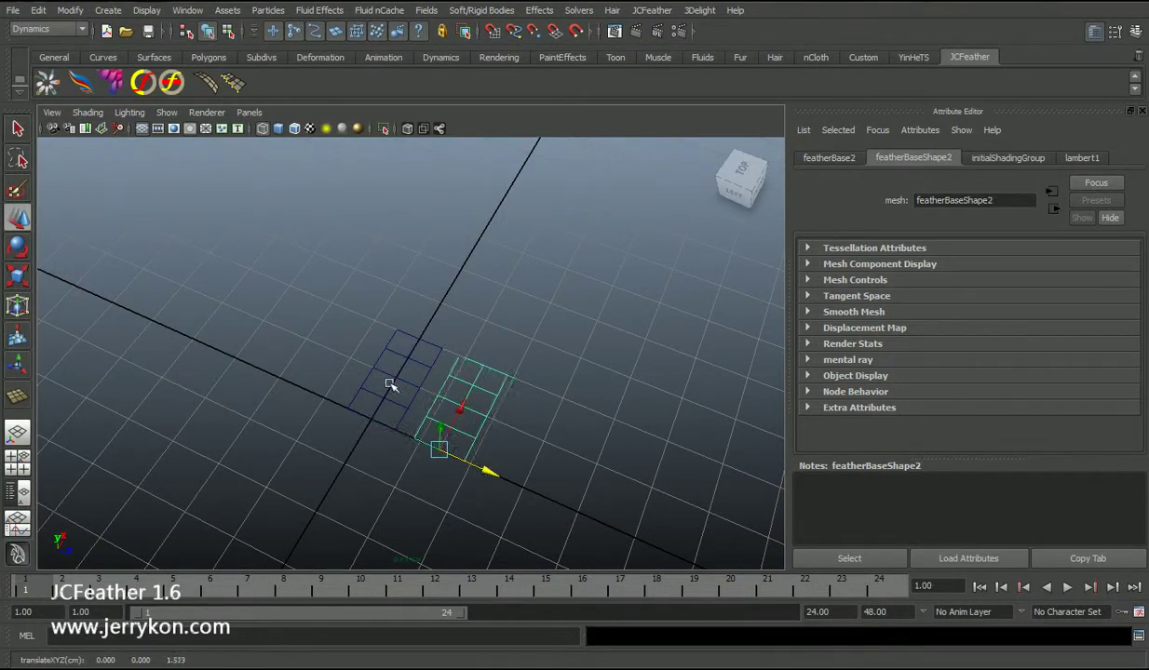
Duplicate both feather planes together and move the copies along Z to form a row of four separate planes
{"action": "left_click_drag", "start_coordinate": [357, 328], "coordinate": [532, 465]}
{"action": "middle_click_drag", "start_coordinate": [526, 456], "coordinate": [465, 419], "text": "alt"}
{"action": "left_click_drag", "start_coordinate": [462, 420], "coordinate": [553, 494], "text": "alt"}
{"action": "key", "text": "ctrl+d"}
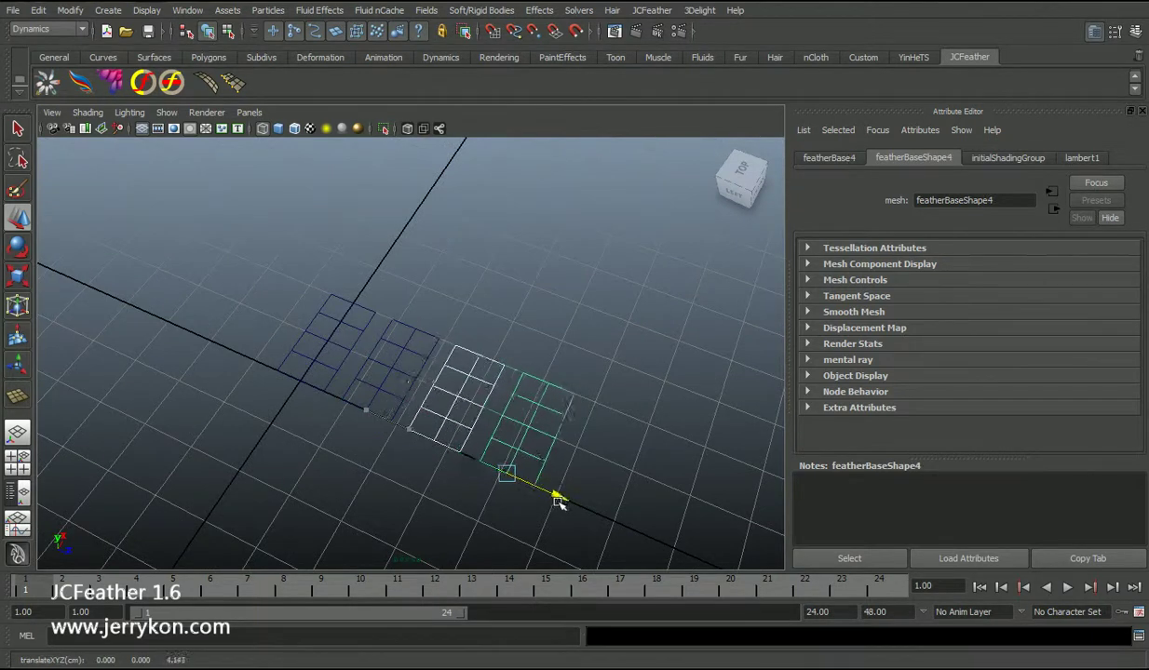
{"action": "key", "text": "q"}
{"action": "middle_click_drag", "start_coordinate": [531, 465], "coordinate": [441, 410], "text": "alt"}
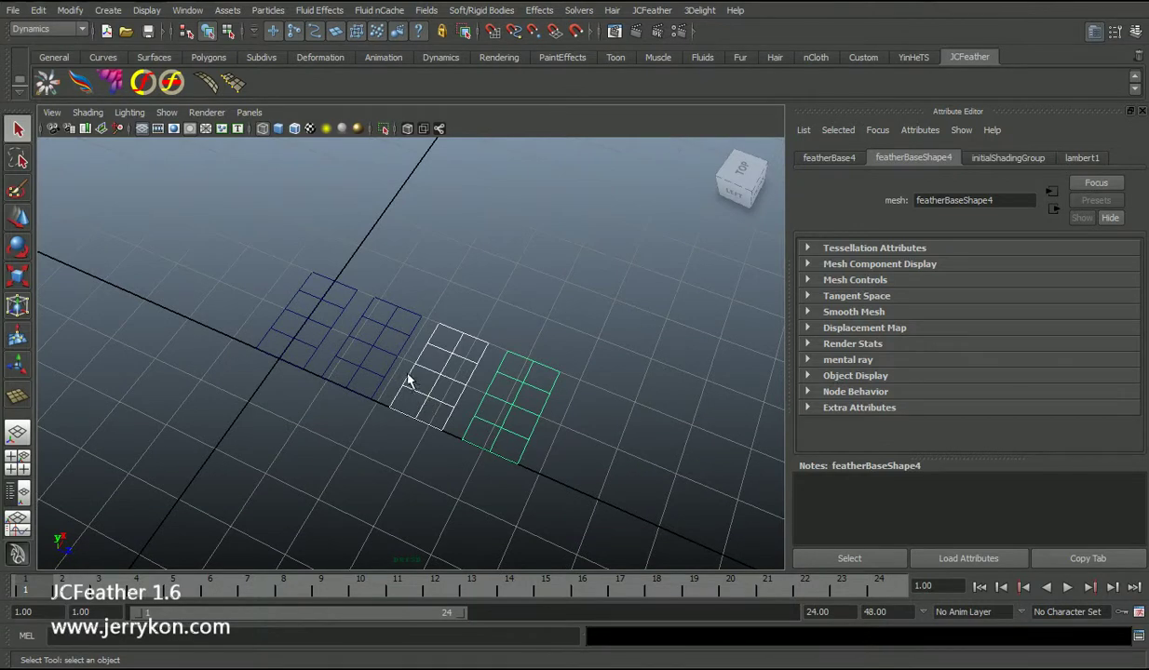
Combine the four feather planes into a single polygon mesh and delete its construction history
{"action": "left_click_drag", "start_coordinate": [198, 264], "coordinate": [631, 527]}
{"action": "left_click_drag", "start_coordinate": [577, 466], "coordinate": [509, 452], "text": "alt"}
{"action": "scroll", "coordinate": [509, 452], "scroll_direction": "up", "scroll_amount": 1}
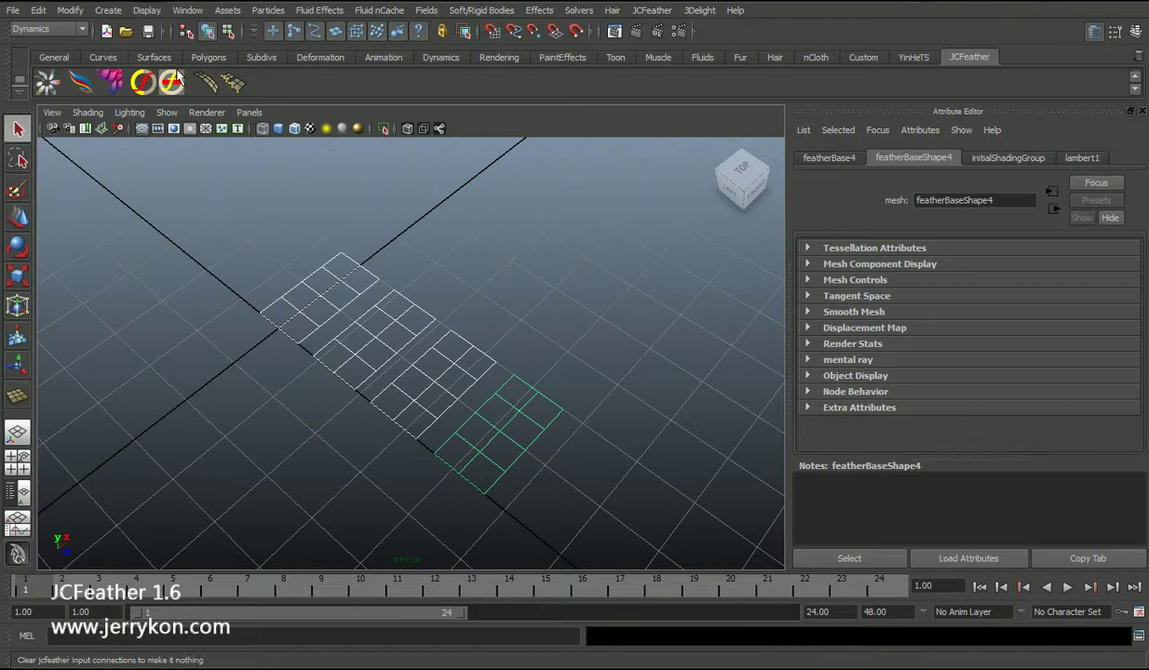
{"action": "left_click", "coordinate": [209, 58]}
{"action": "left_click", "coordinate": [265, 82]}
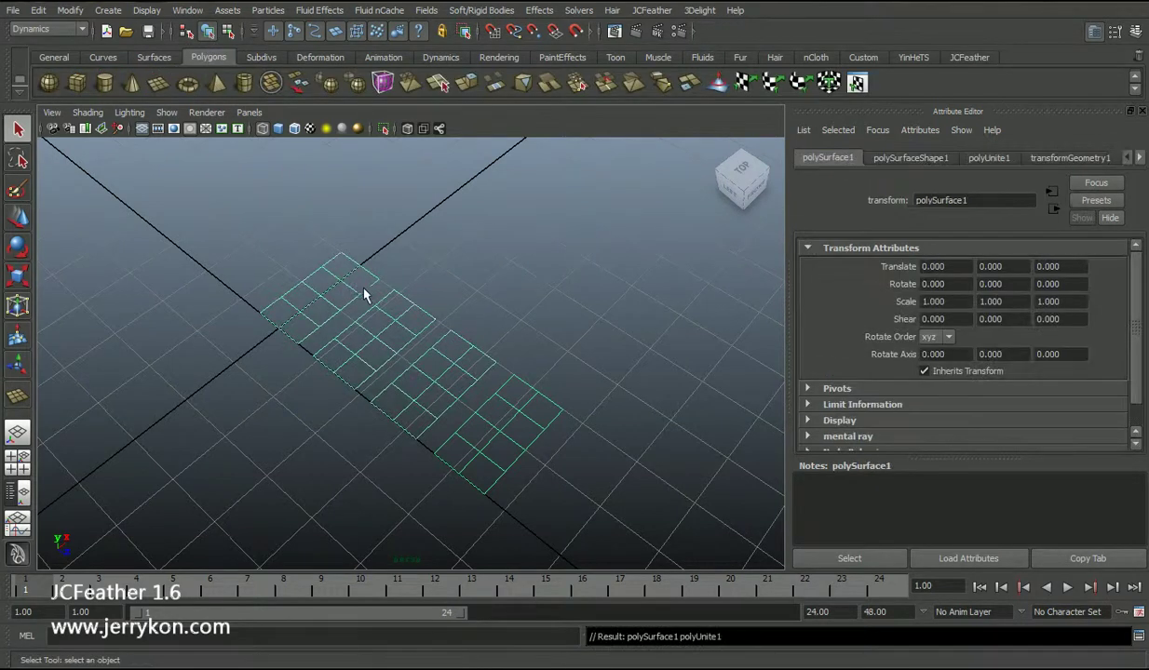
{"action": "left_click", "coordinate": [38, 10]}
{"action": "mouse_move", "coordinate": [91, 183]}
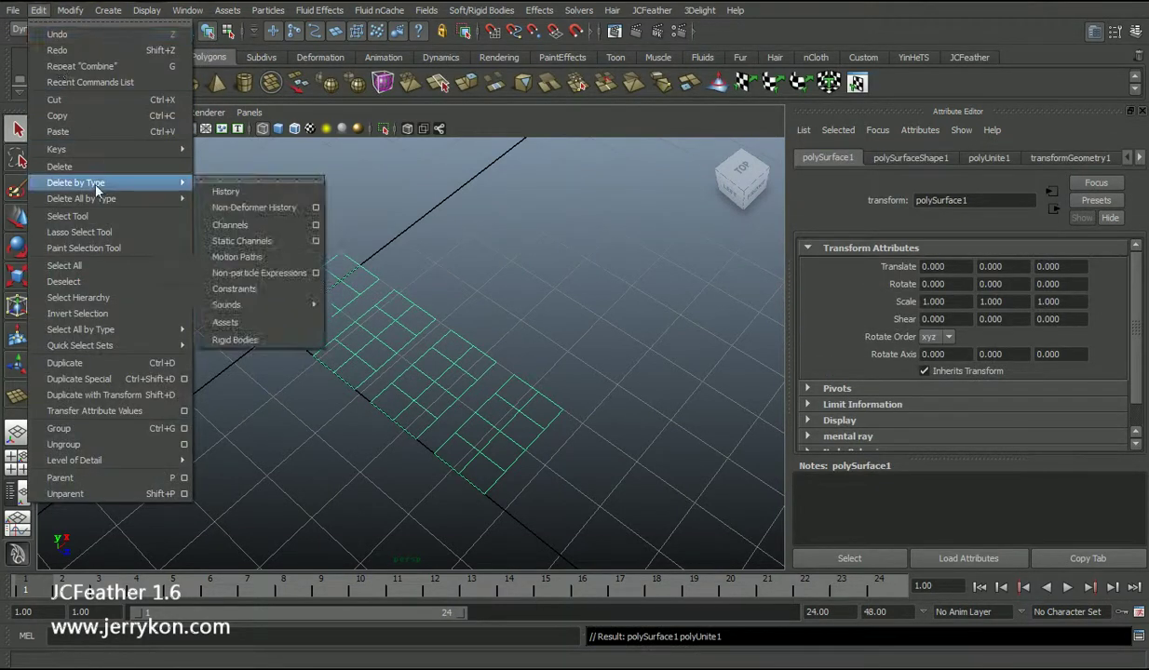
{"action": "left_click", "coordinate": [232, 193]}
Turn on vertex item numbers for the combined mesh in the custom polygon display options
{"action": "left_click_drag", "start_coordinate": [387, 292], "coordinate": [521, 359], "text": "alt"}
{"action": "key", "text": "w"}
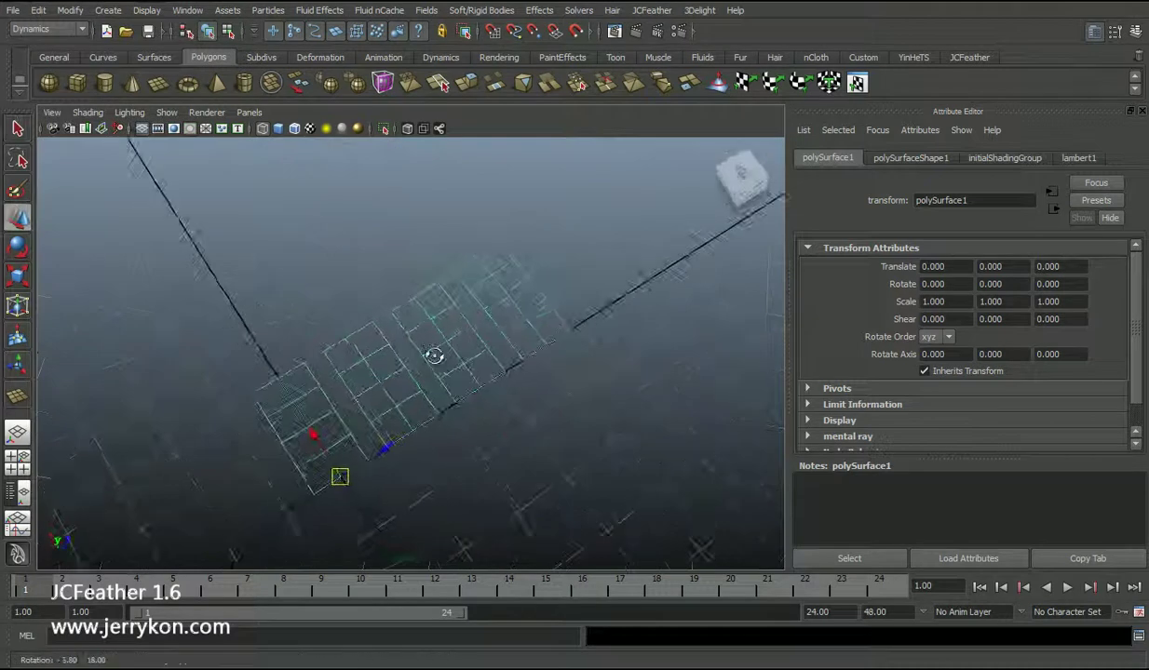
{"action": "left_click_drag", "start_coordinate": [435, 353], "coordinate": [464, 383], "text": "alt"}
{"action": "key", "text": "q"}
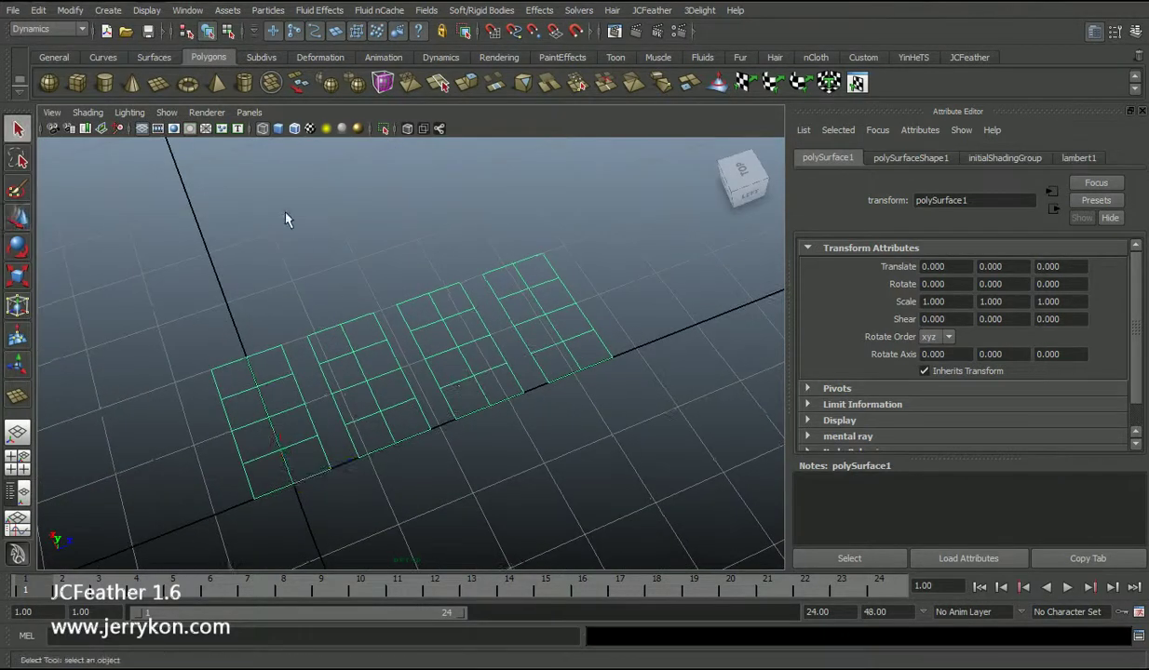
{"action": "left_click", "coordinate": [146, 10]}
{"action": "mouse_move", "coordinate": [172, 166]}
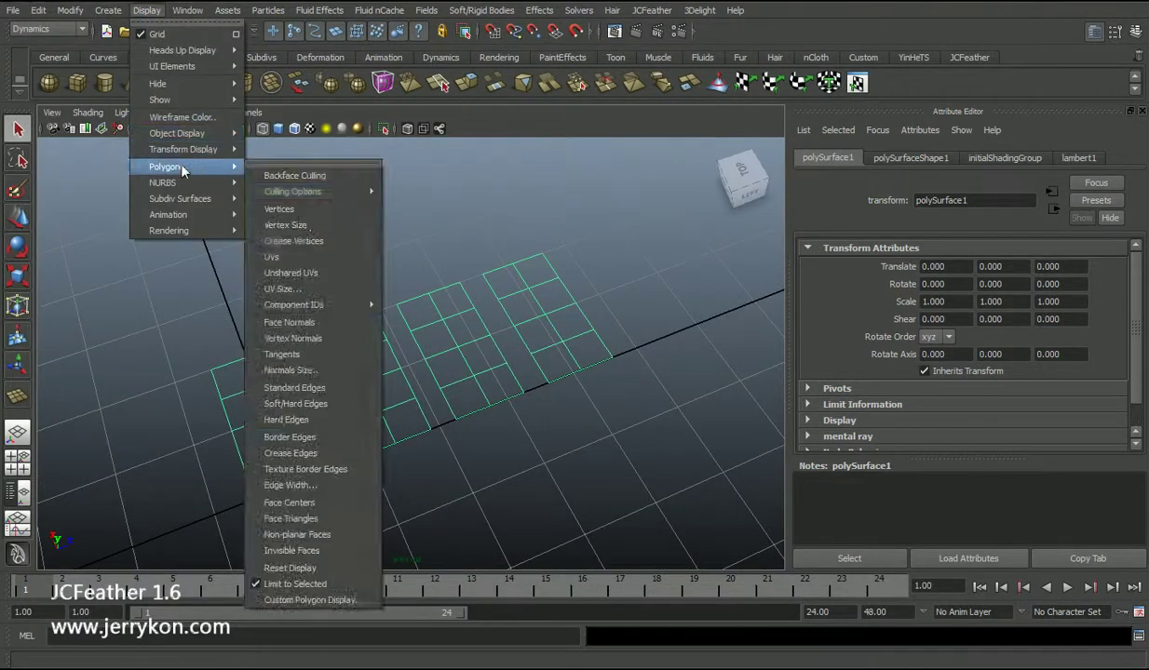
{"action": "left_click", "coordinate": [300, 599]}
{"action": "left_click", "coordinate": [284, 414]}
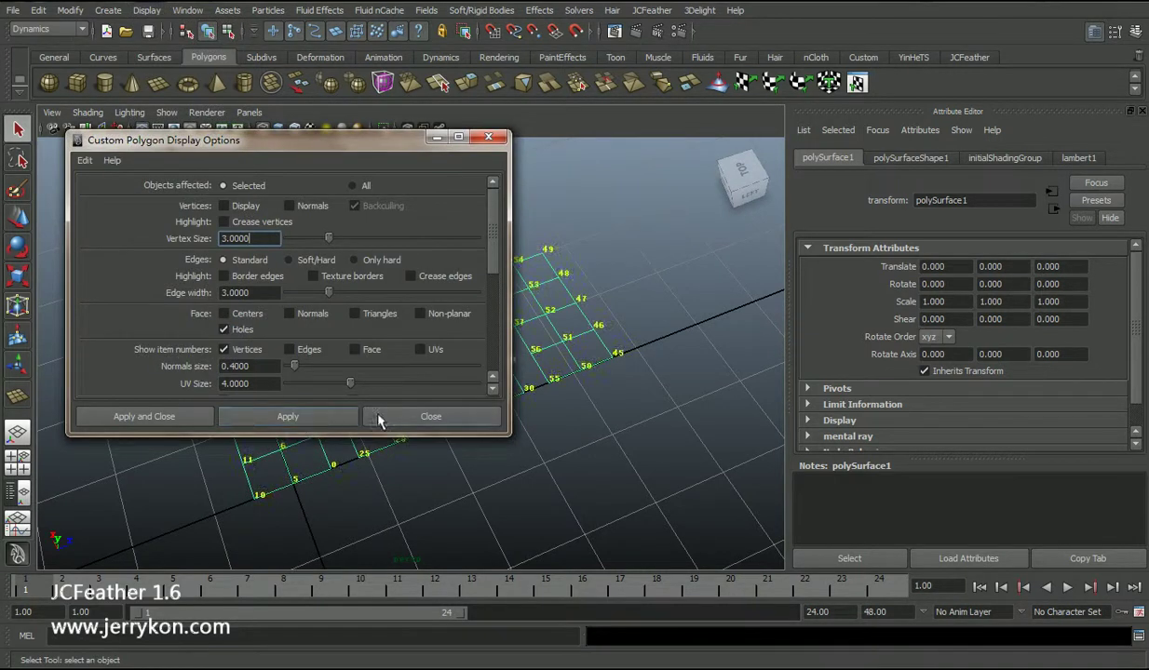
{"action": "left_click", "coordinate": [390, 419]}
Create a JCFeather mesh component array from the combined feather mesh
{"action": "left_click_drag", "start_coordinate": [377, 407], "coordinate": [411, 402], "text": "alt"}
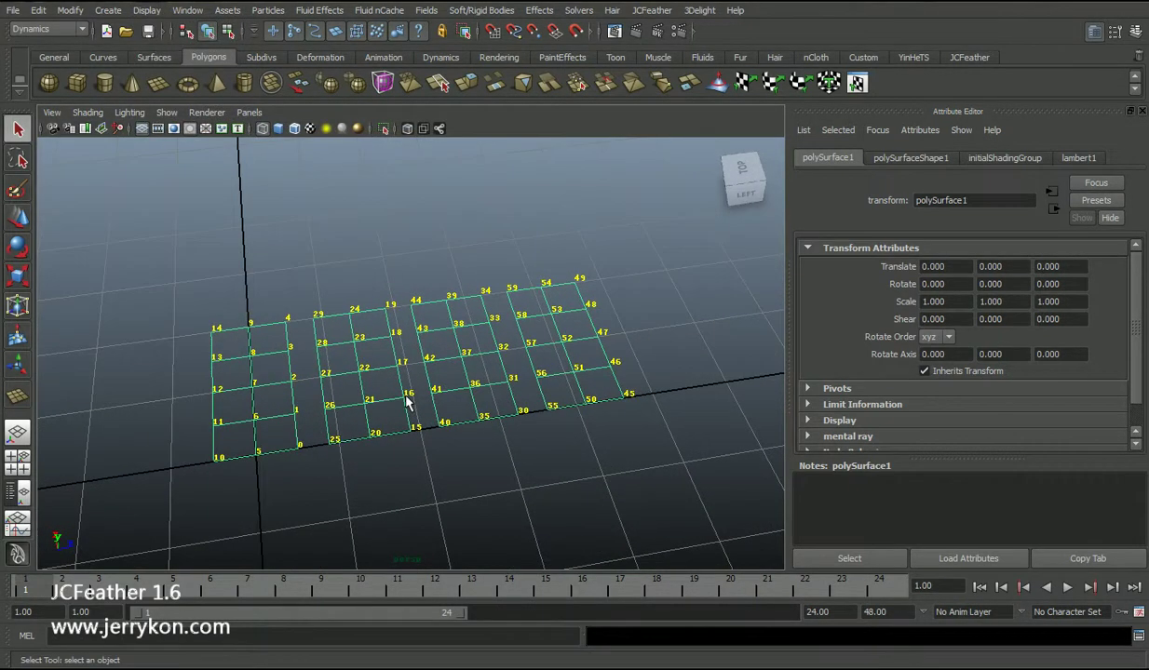
{"action": "middle_click_drag", "start_coordinate": [410, 398], "coordinate": [444, 374], "text": "alt"}
{"action": "scroll", "coordinate": [462, 375], "scroll_direction": "up", "scroll_amount": 2}
{"action": "right_click_drag", "start_coordinate": [439, 374], "coordinate": [441, 383], "text": "alt"}
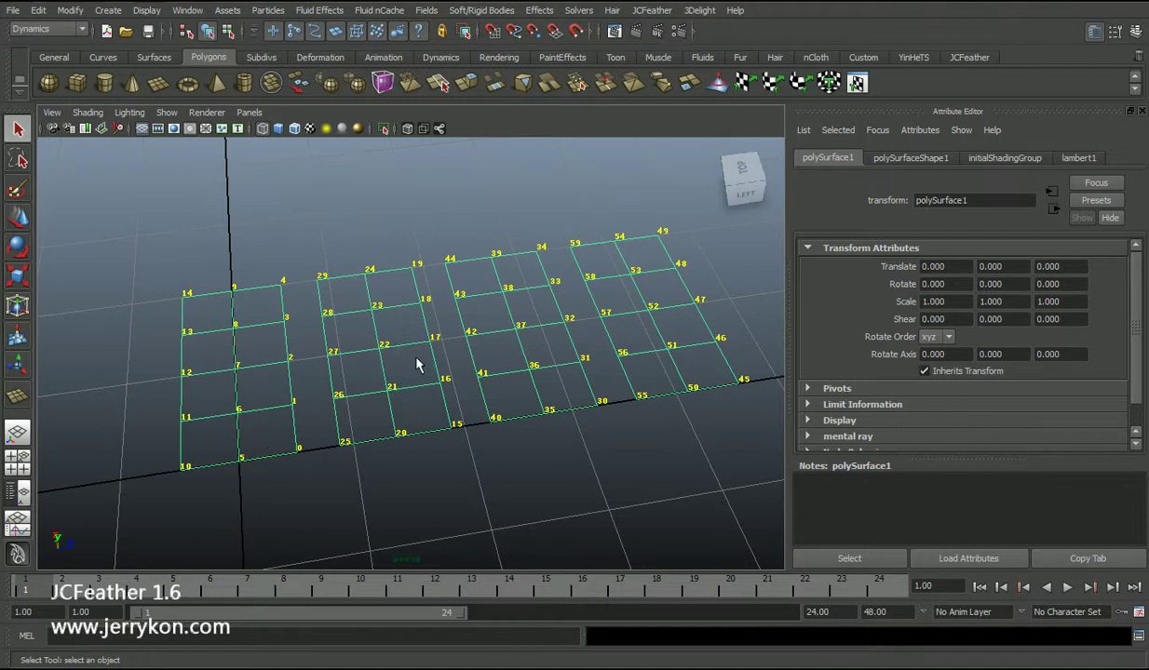
{"action": "left_click", "coordinate": [652, 10]}
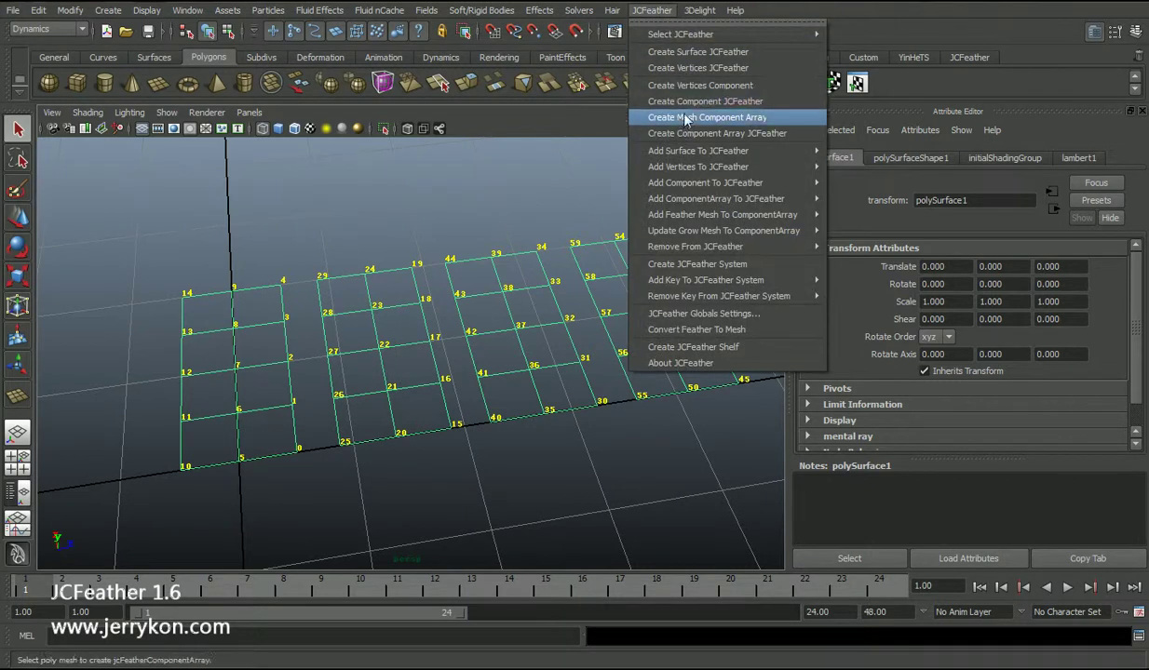
{"action": "left_click", "coordinate": [744, 120]}
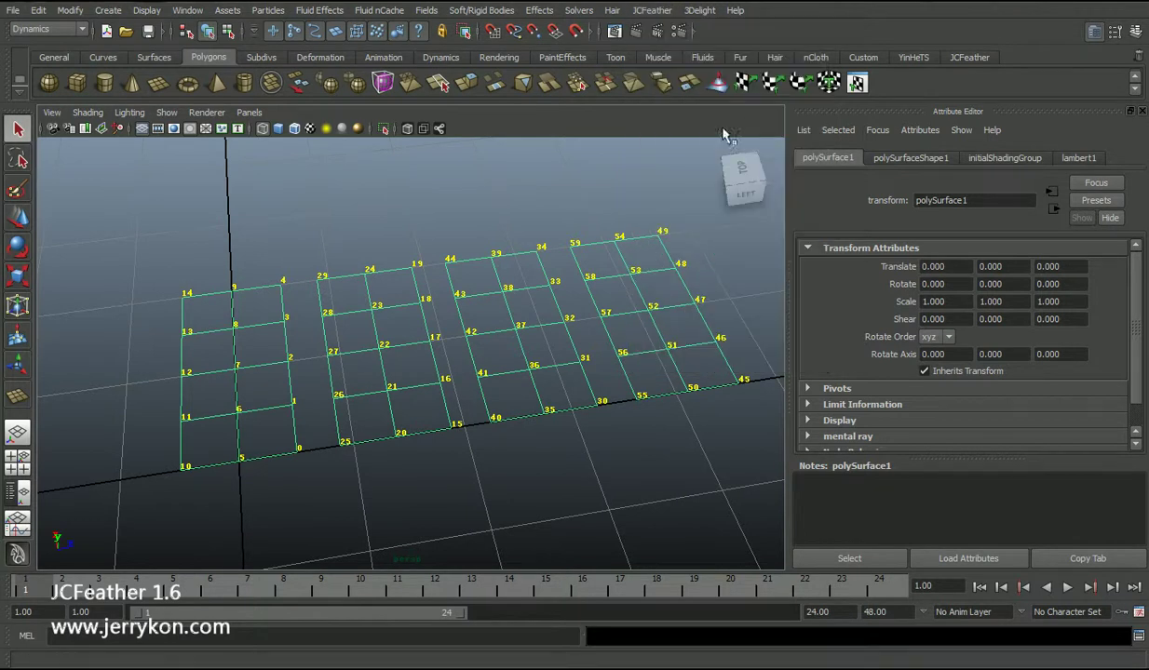
Show the scene outliner, select the new component array and copy its shape attributes into a separate window
{"action": "left_click", "coordinate": [17, 491]}
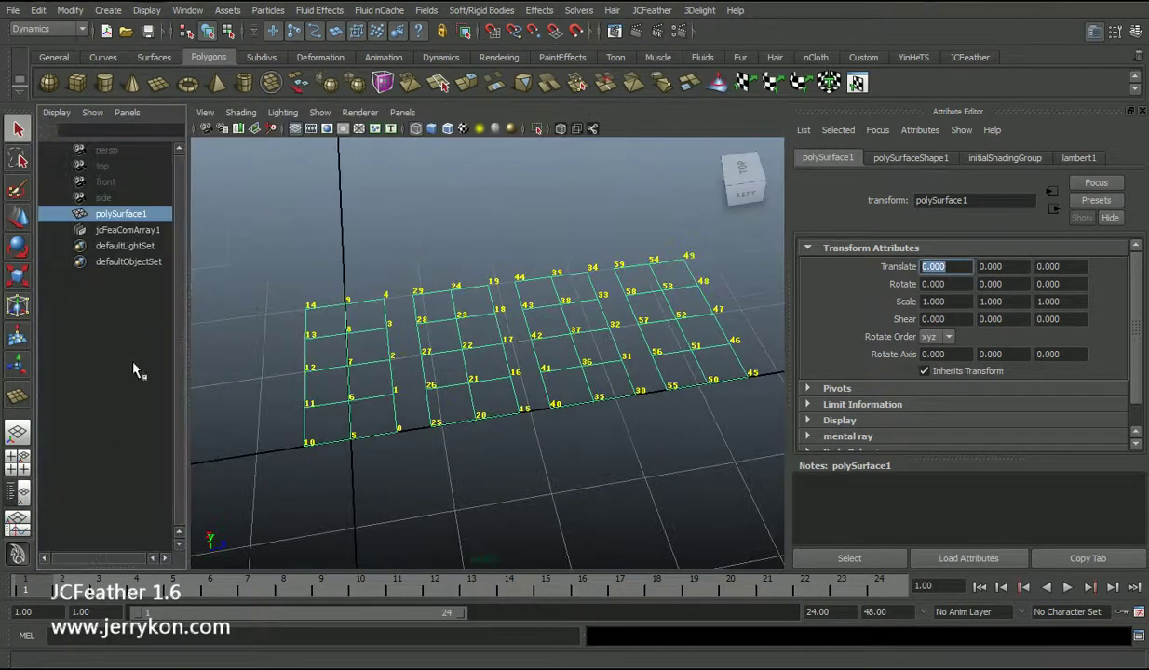
{"action": "left_click", "coordinate": [115, 229]}
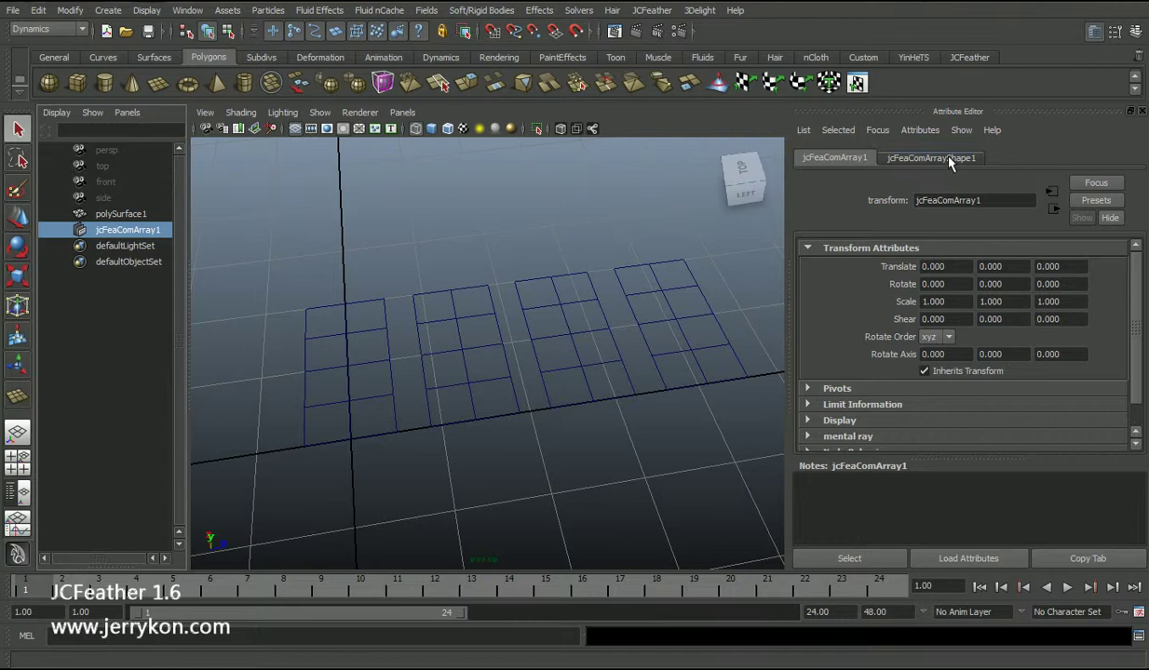
{"action": "left_click", "coordinate": [912, 154]}
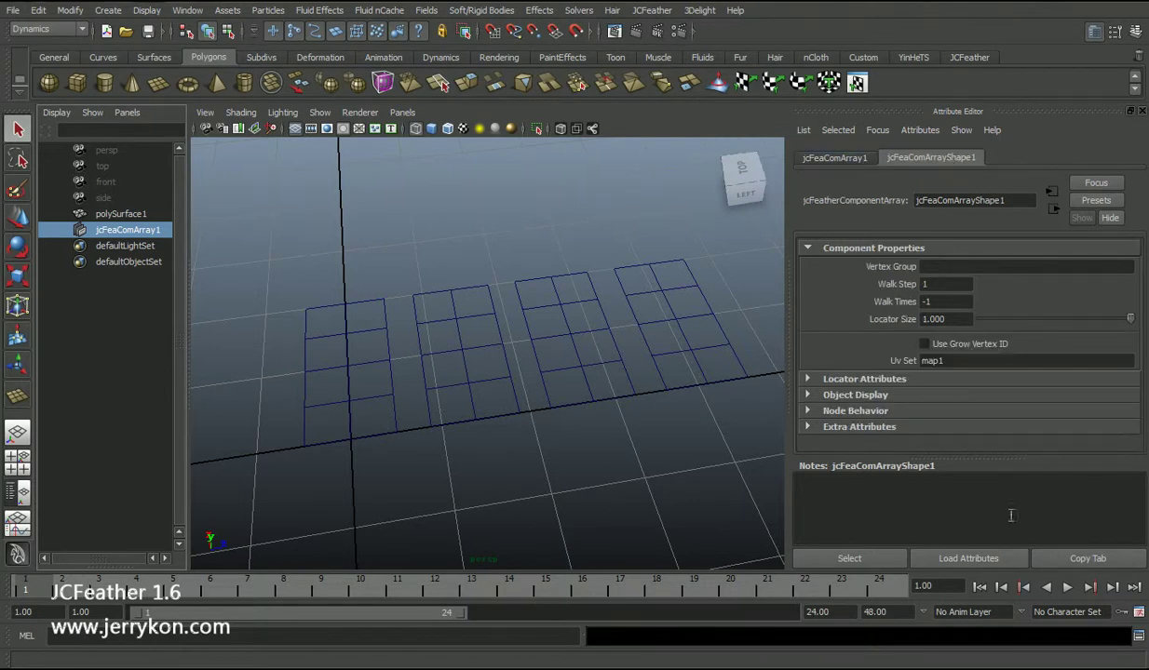
{"action": "left_click", "coordinate": [1035, 558]}
{"action": "left_click", "coordinate": [905, 215]}
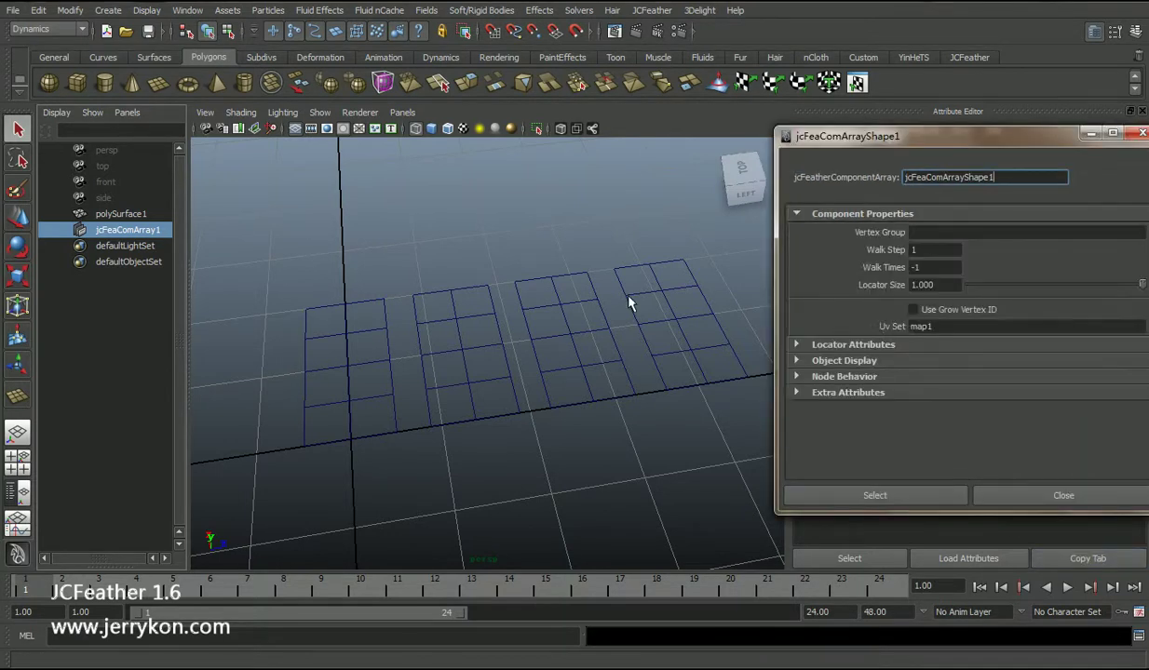
Select the combined mesh to show its vertex numbers and set the component array's Vertex Group to 5:9
{"action": "left_click", "coordinate": [500, 383]}
{"action": "left_click_drag", "start_coordinate": [501, 383], "coordinate": [577, 429], "text": "alt"}
{"action": "scroll", "coordinate": [510, 448], "scroll_direction": "up", "scroll_amount": 4}
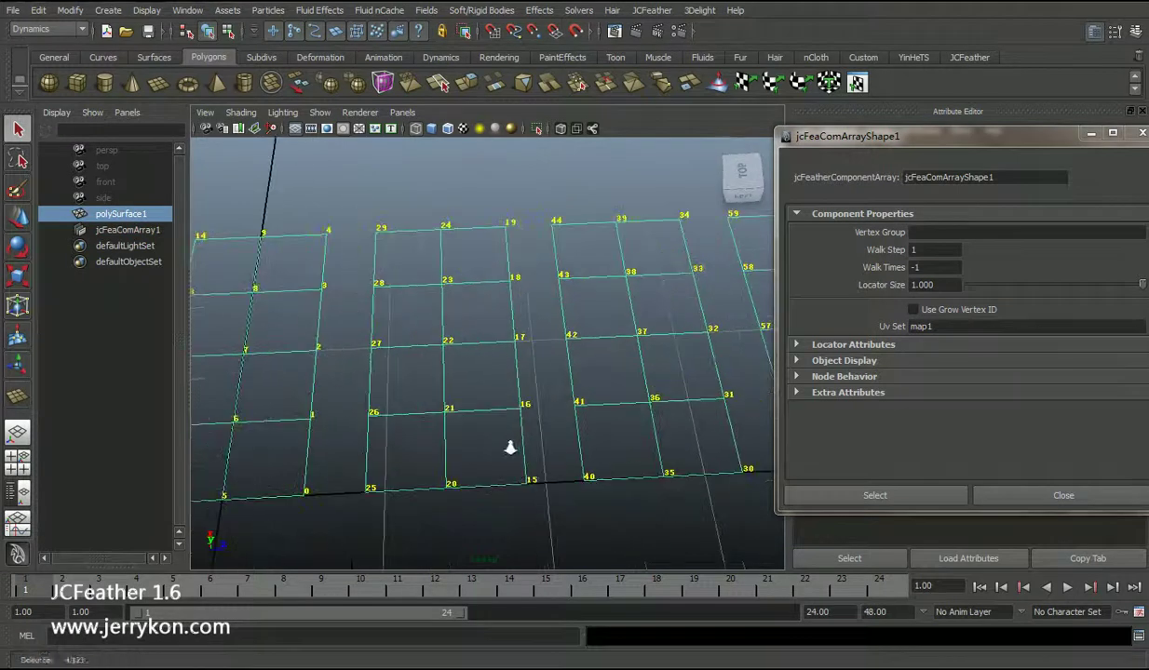
{"action": "mouse_move", "coordinate": [457, 409]}
{"action": "middle_mouse_down", "text": "alt"}
{"action": "mouse_move", "coordinate": [484, 395]}
{"action": "mouse_move", "coordinate": [473, 401]}
{"action": "middle_mouse_up", "text": "alt"}
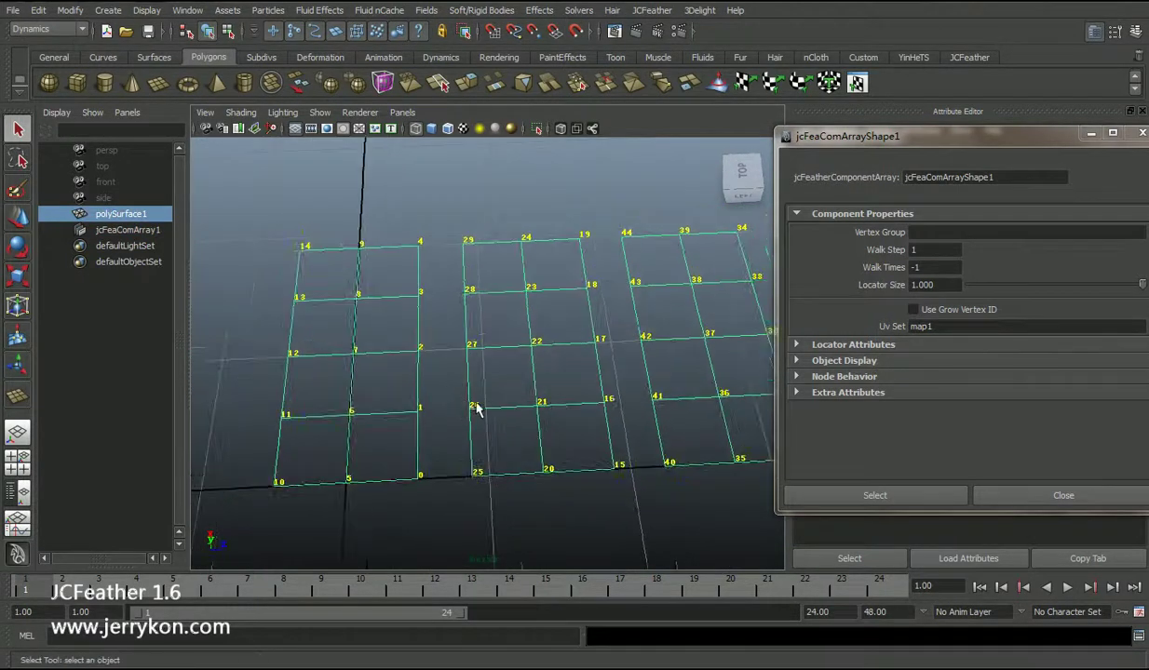
{"action": "left_click", "coordinate": [953, 230]}
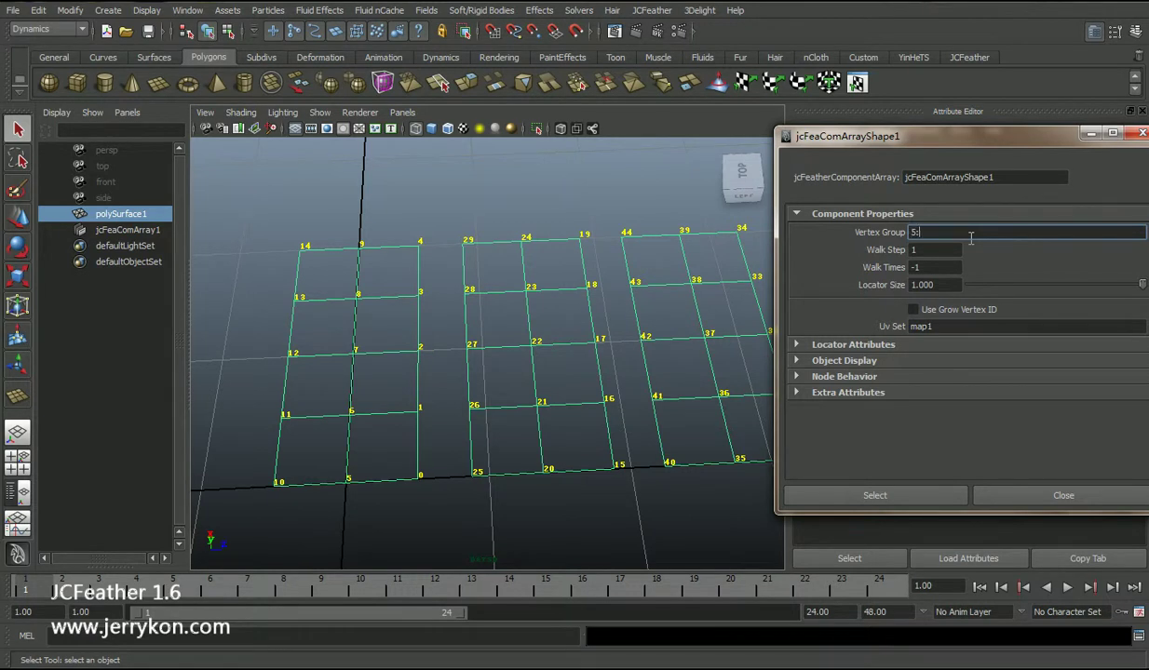
{"action": "type", "text": "5:9"}
{"action": "key", "text": "Return"}
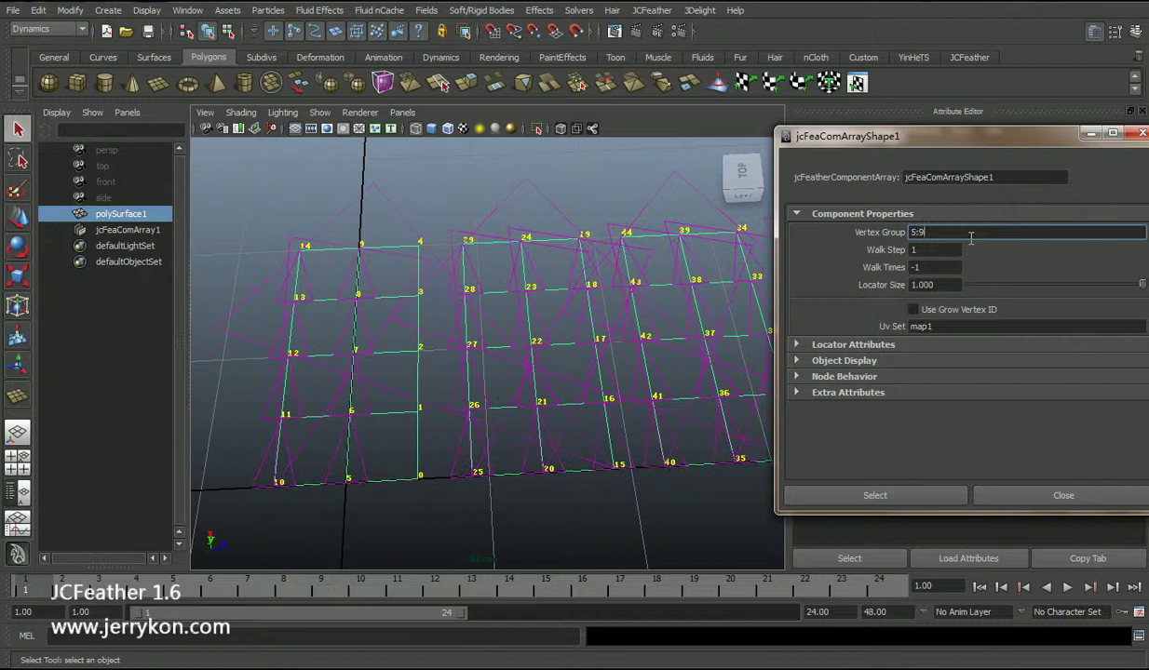
Set the component array's Walk Step to 15
{"action": "middle_click_drag", "start_coordinate": [642, 349], "coordinate": [475, 361], "text": "alt"}
{"action": "right_click_drag", "start_coordinate": [579, 368], "coordinate": [572, 370], "text": "alt"}
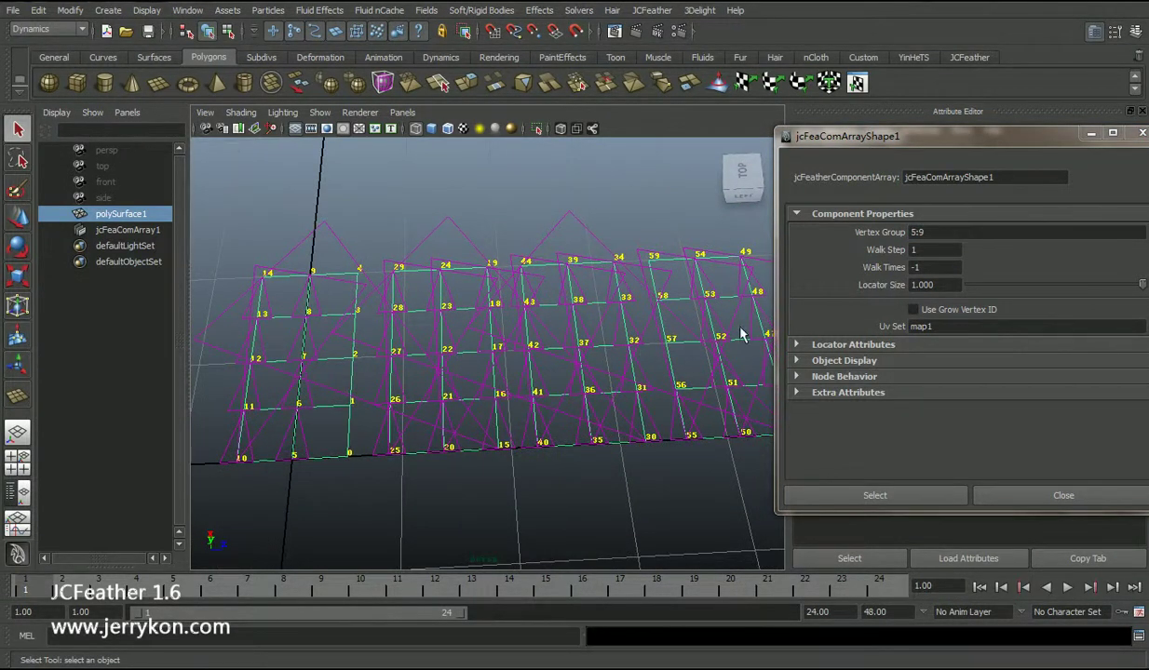
{"action": "left_click", "coordinate": [951, 250]}
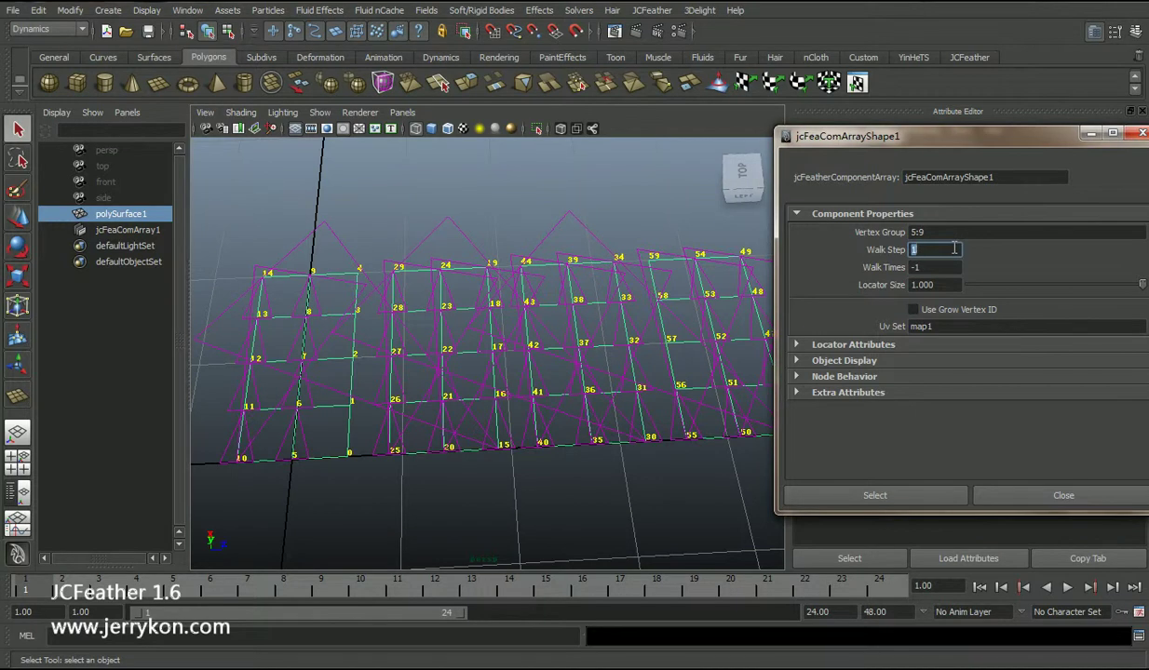
{"action": "type", "text": "15"}
{"action": "key", "text": "Return"}
Select the component array in the viewport and create a component array JCFeather from it
{"action": "right_click_drag", "start_coordinate": [601, 411], "coordinate": [586, 410], "text": "alt"}
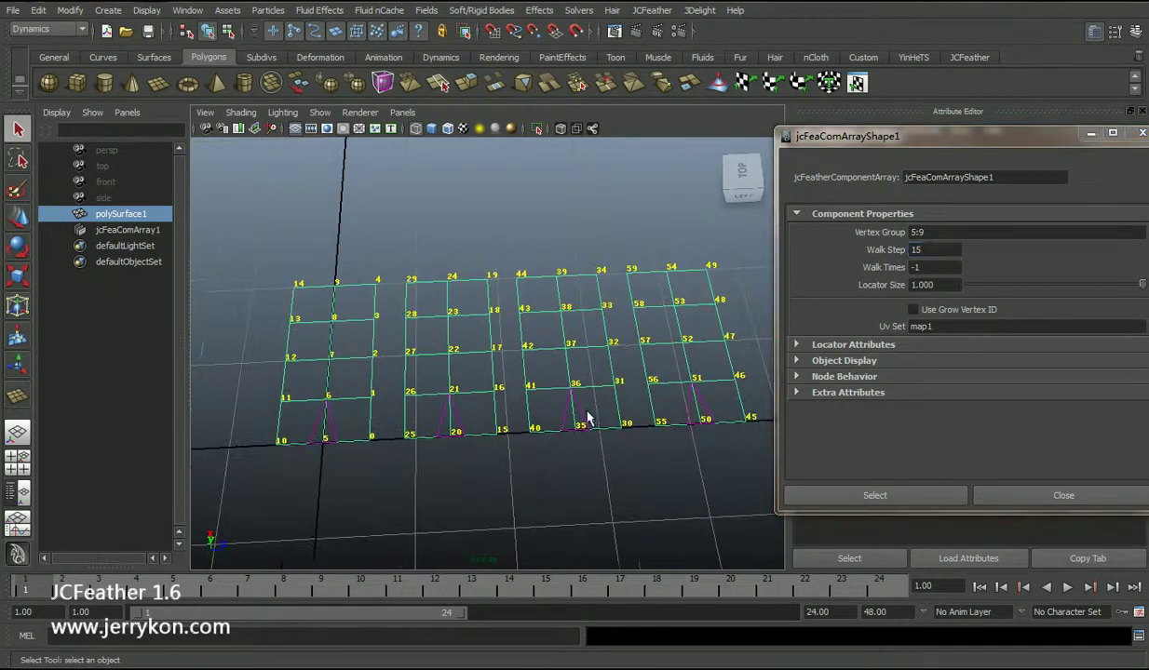
{"action": "middle_click_drag", "start_coordinate": [526, 415], "coordinate": [519, 406], "text": "alt"}
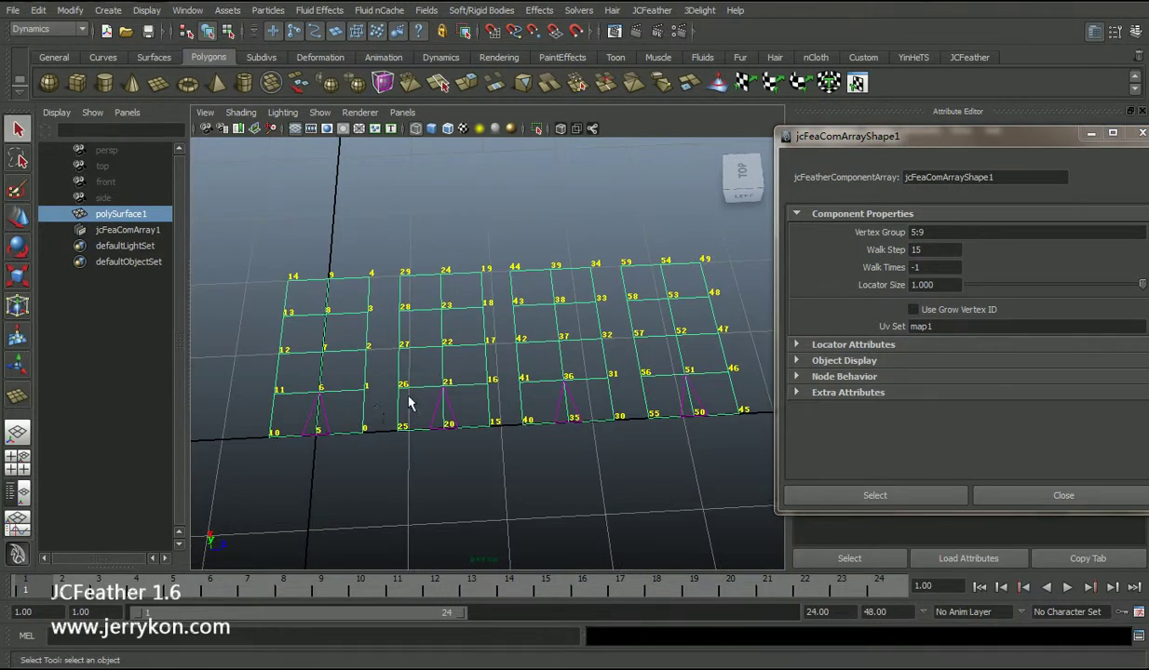
{"action": "left_click", "coordinate": [323, 409]}
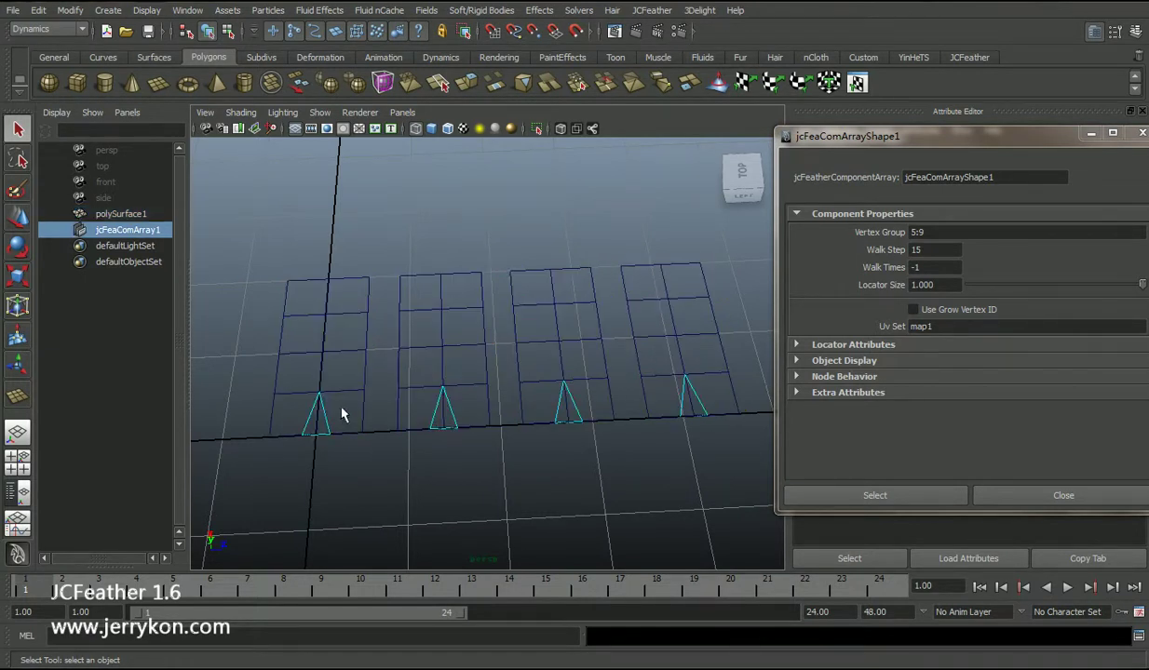
{"action": "left_click", "coordinate": [657, 11]}
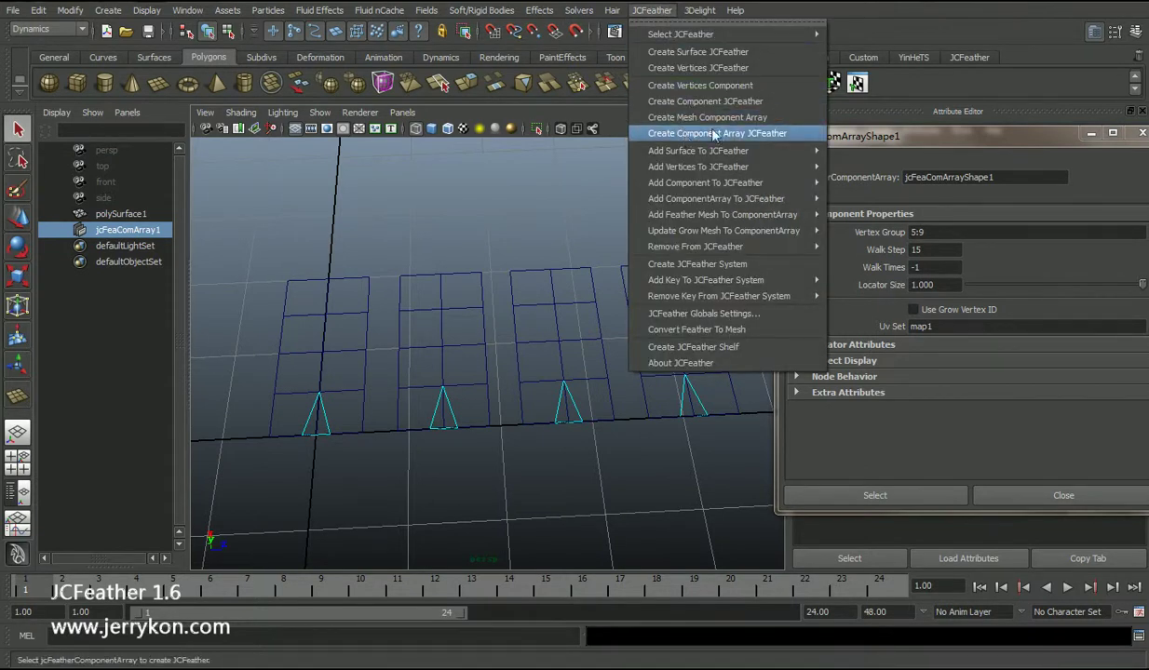
{"action": "left_click", "coordinate": [691, 133]}
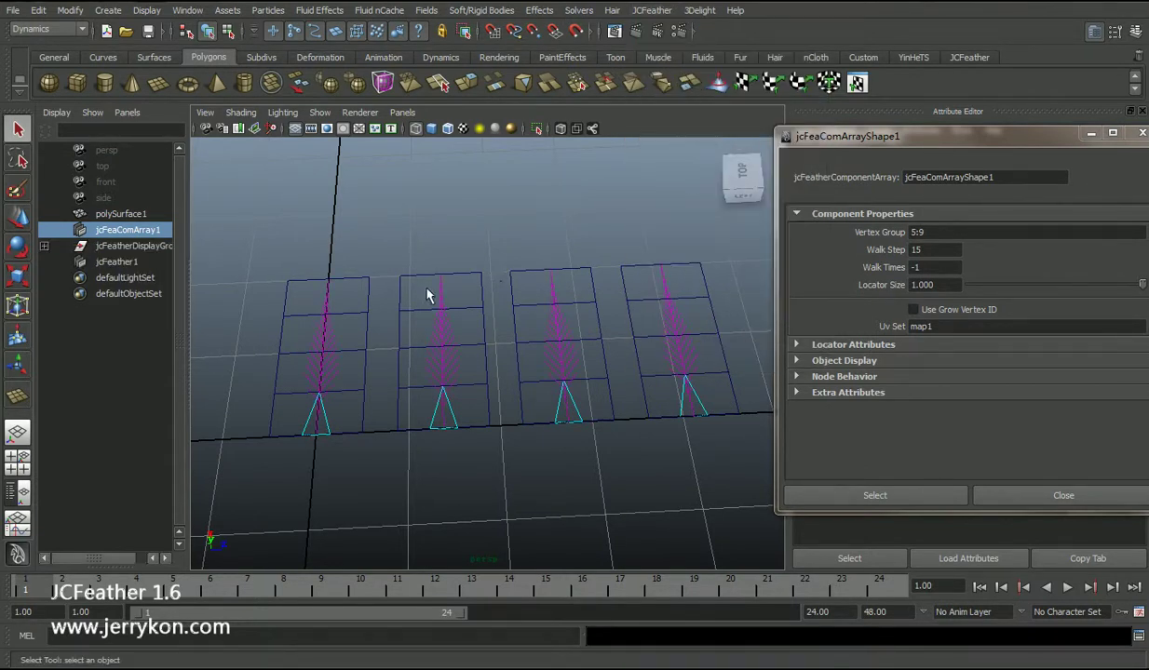
Select the JCFeather in the viewport, apply a feather preset from the jcFeather Library and close the library
{"action": "left_click_drag", "start_coordinate": [464, 410], "coordinate": [478, 448], "text": "alt"}
{"action": "scroll", "coordinate": [478, 447], "scroll_direction": "up", "scroll_amount": 2}
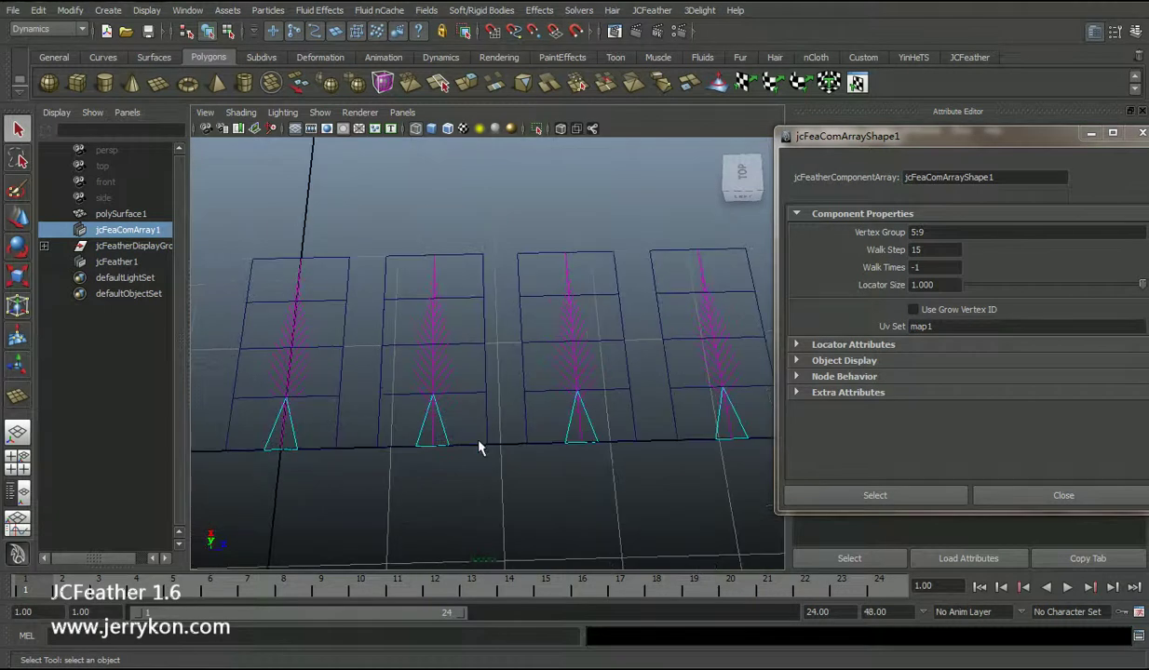
{"action": "left_click", "coordinate": [456, 380]}
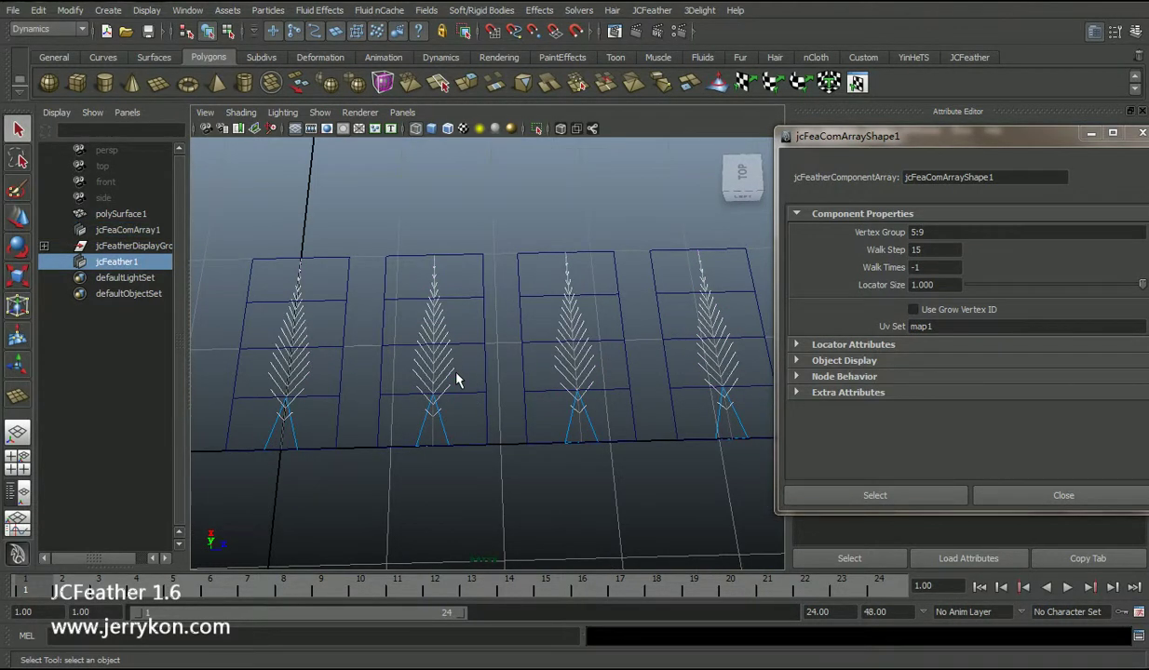
{"action": "left_click", "coordinate": [951, 57]}
{"action": "left_click", "coordinate": [45, 84]}
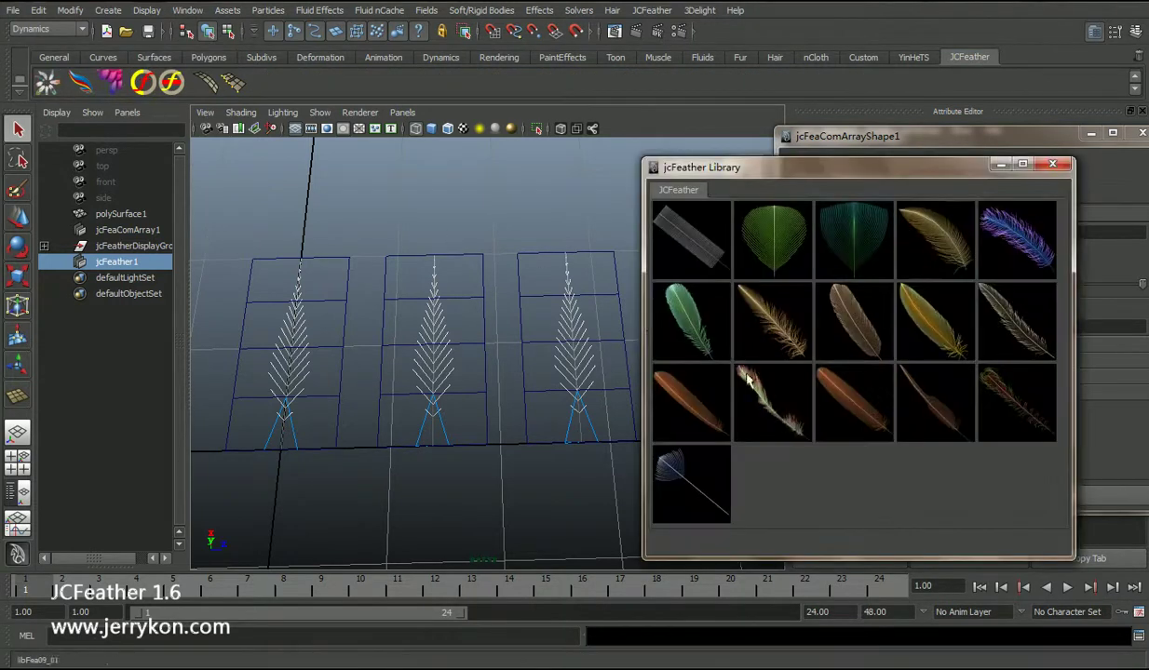
{"action": "left_click", "coordinate": [1052, 165]}
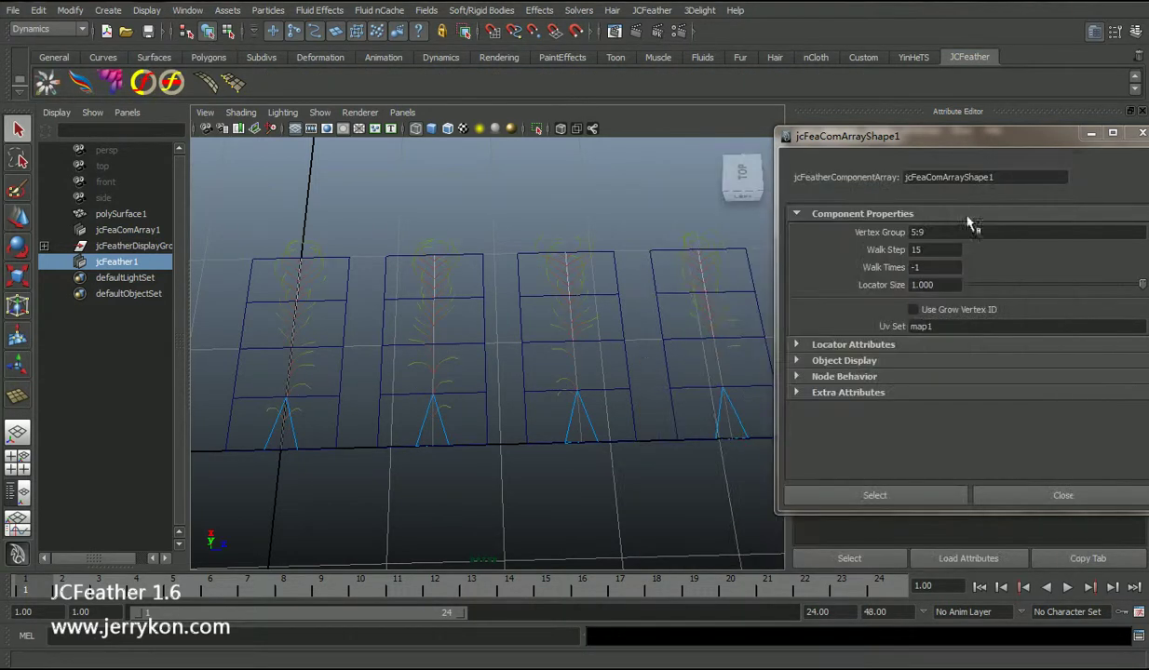
{"action": "left_click_drag", "start_coordinate": [549, 321], "coordinate": [511, 346], "text": "alt"}
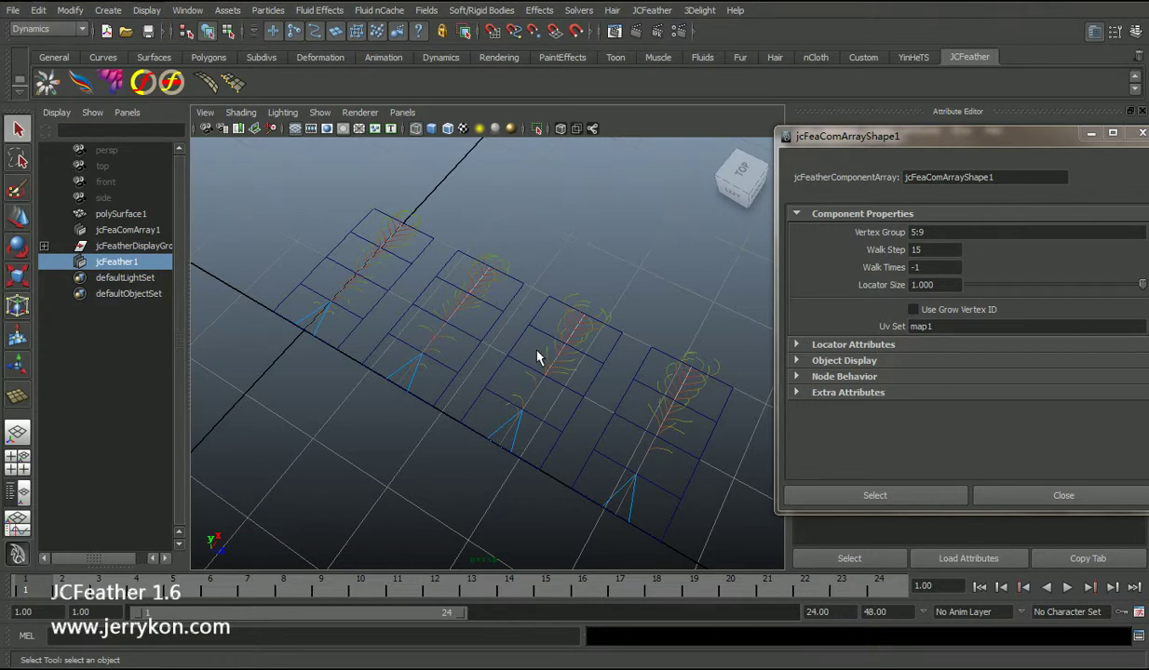
Select the component array in the outliner and move its copied attribute window fully into view
{"action": "left_click", "coordinate": [140, 230]}
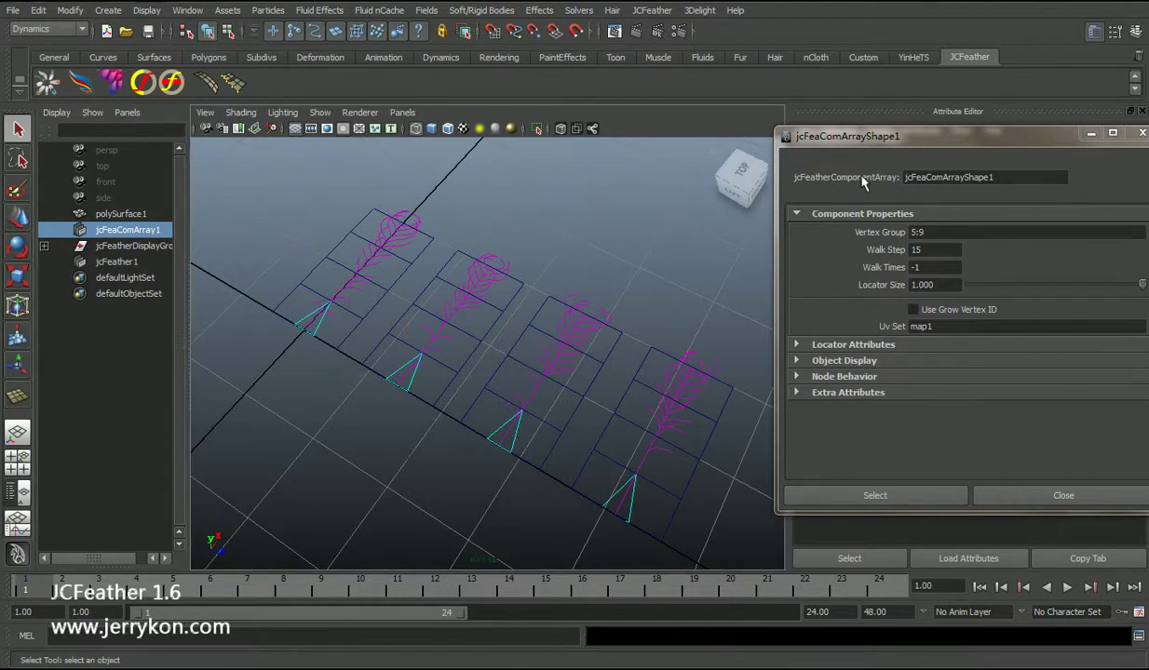
{"action": "left_click_drag", "start_coordinate": [870, 137], "coordinate": [849, 153]}
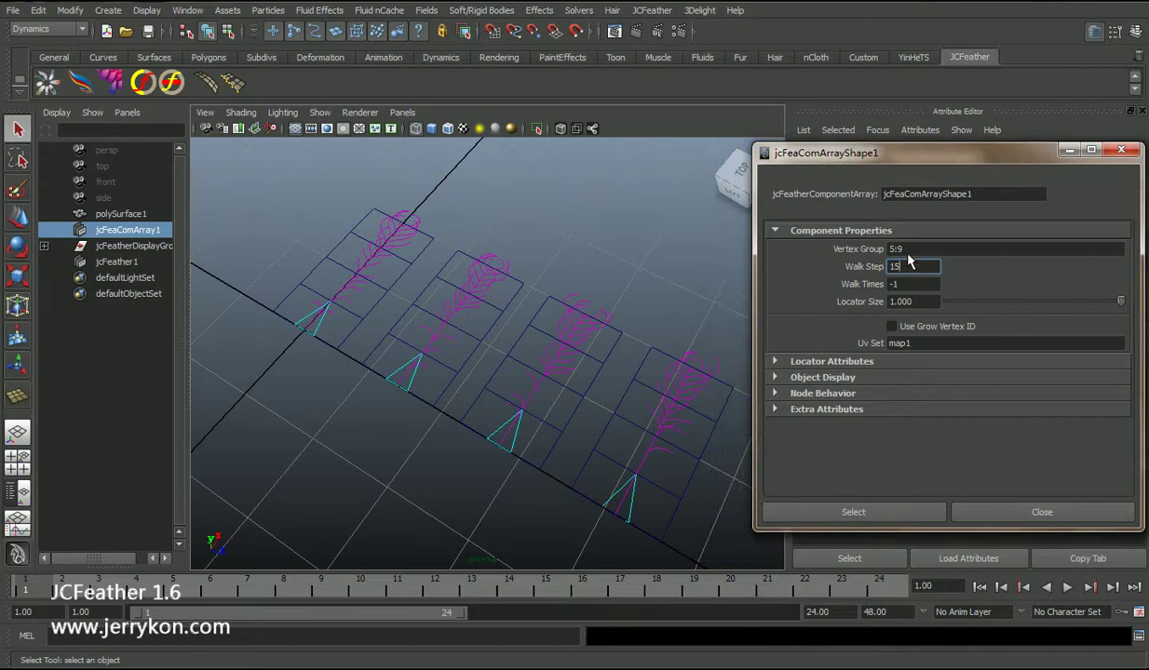
{"action": "key", "text": "Return"}
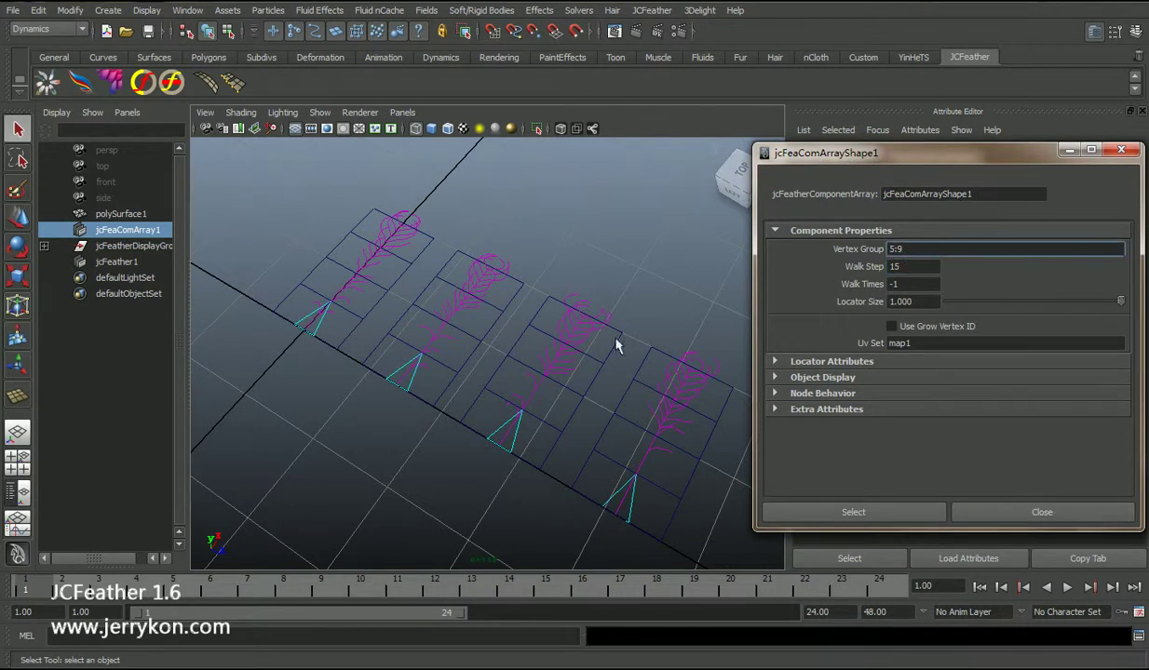
Select the combined mesh and compare its vertex numbers on each plane with the array's Vertex Group, Walk Step and Walk Times settings
{"action": "left_click", "coordinate": [475, 391]}
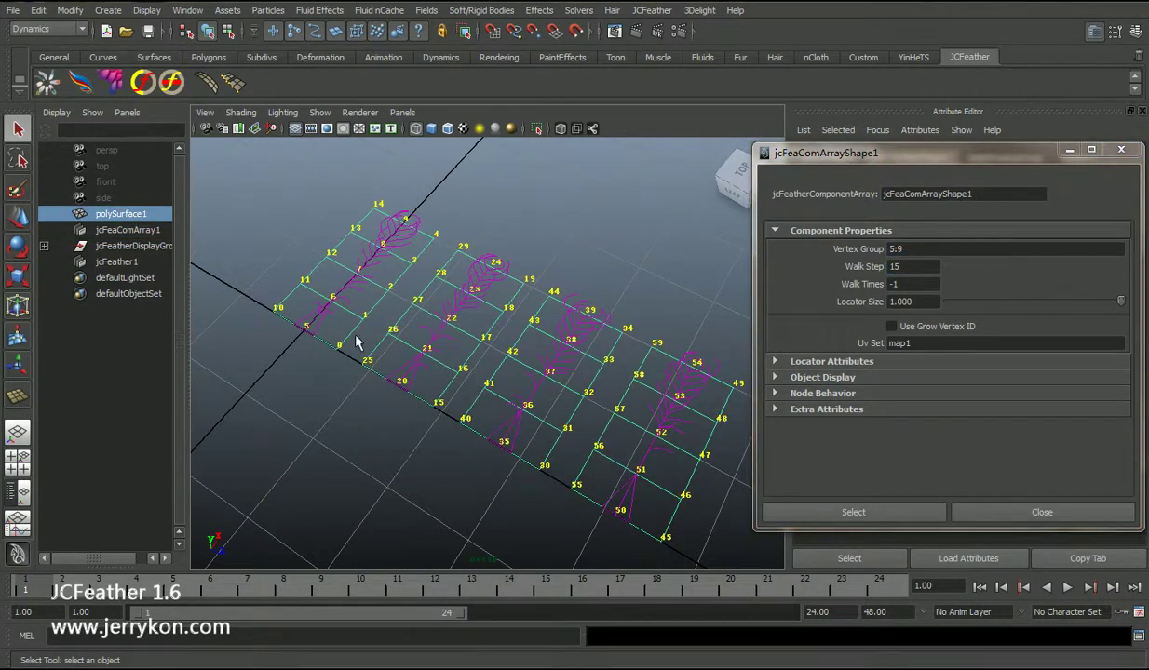
{"action": "right_click_drag", "start_coordinate": [345, 328], "coordinate": [571, 430], "text": "alt"}
{"action": "middle_click_drag", "start_coordinate": [557, 405], "coordinate": [505, 423], "text": "alt"}
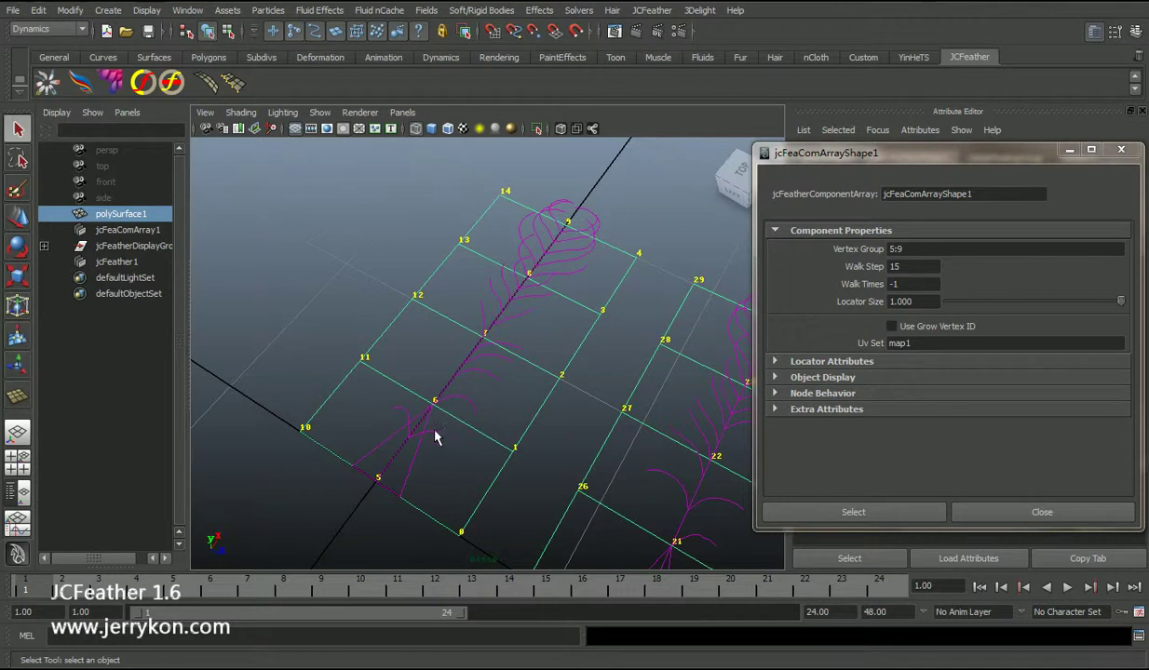
{"action": "left_click", "coordinate": [922, 249]}
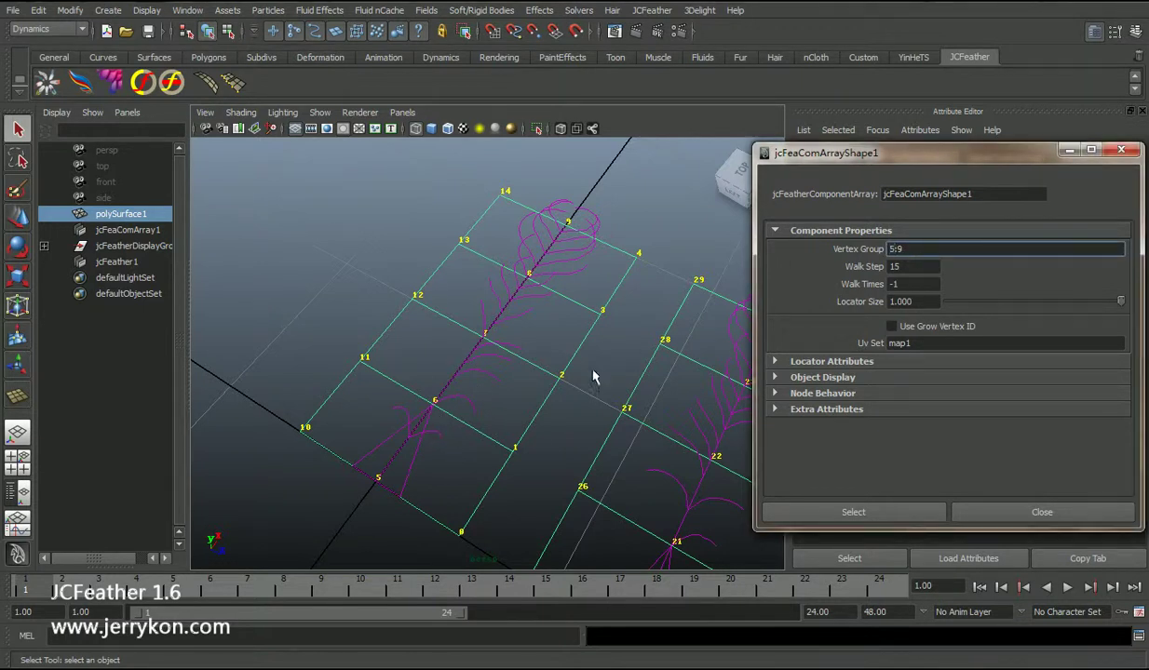
{"action": "middle_click_drag", "start_coordinate": [526, 375], "coordinate": [472, 370], "text": "alt"}
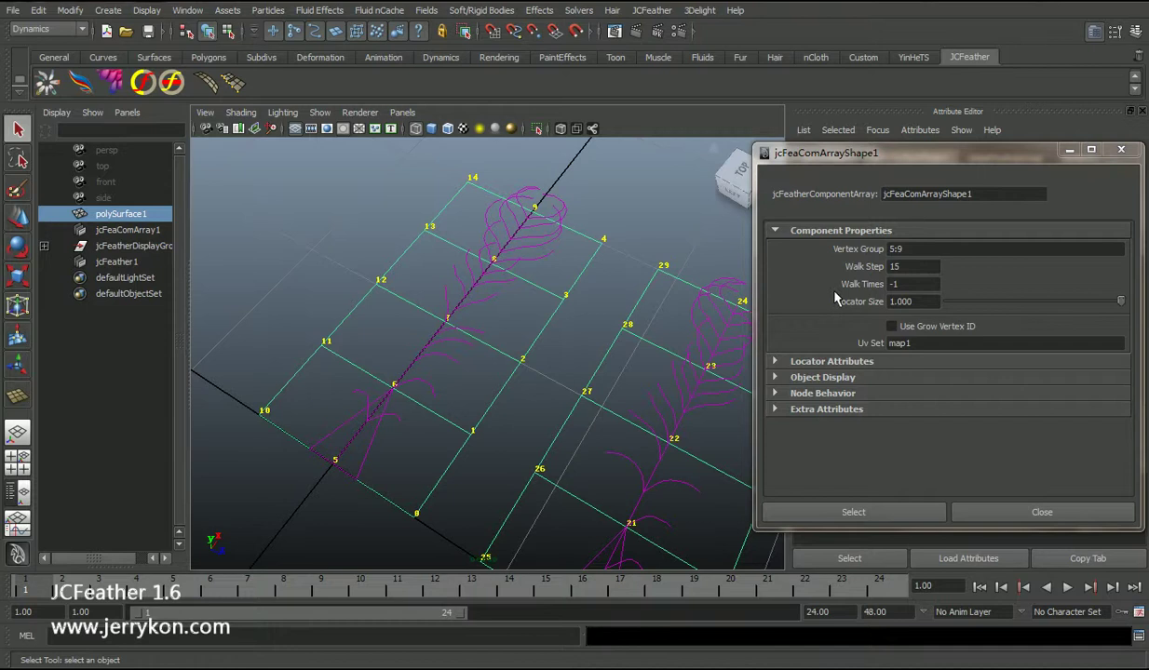
{"action": "left_click", "coordinate": [891, 264]}
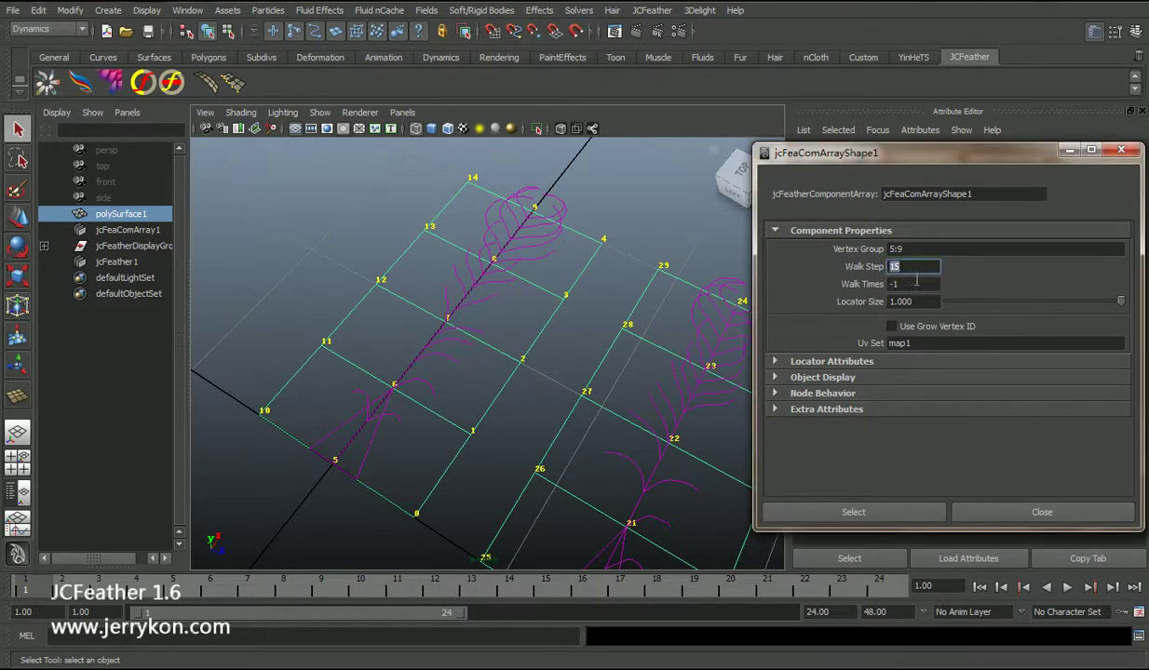
{"action": "scroll", "coordinate": [529, 432], "scroll_direction": "down", "scroll_amount": 3}
{"action": "middle_click_drag", "start_coordinate": [514, 413], "coordinate": [440, 361], "text": "alt"}
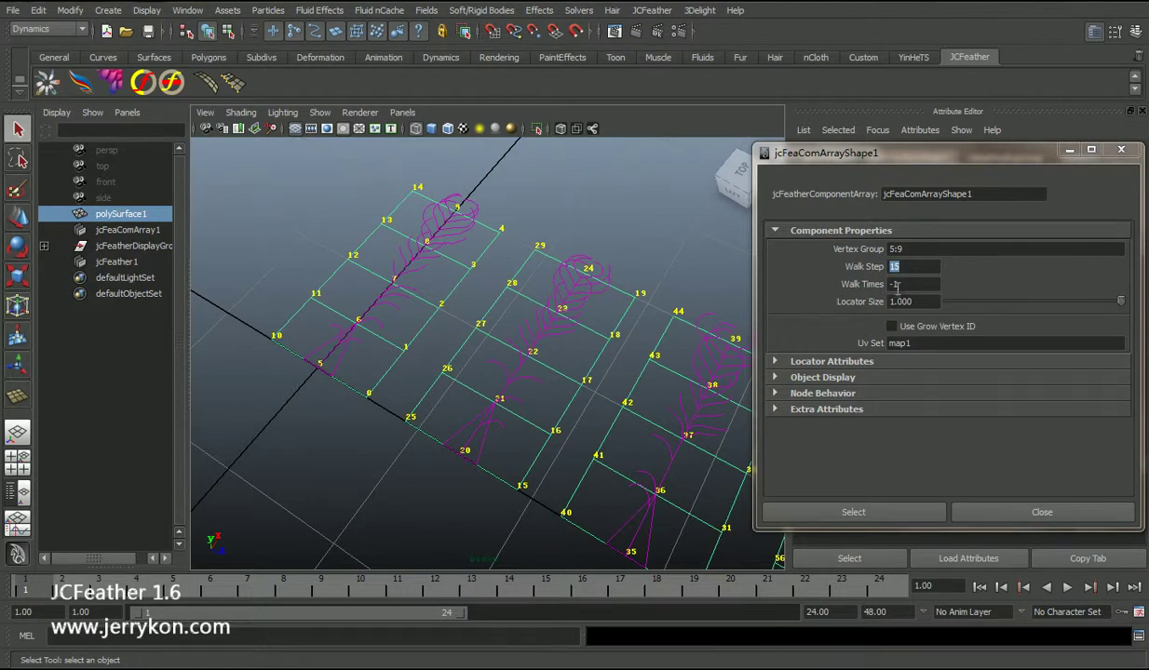
{"action": "left_click", "coordinate": [901, 285]}
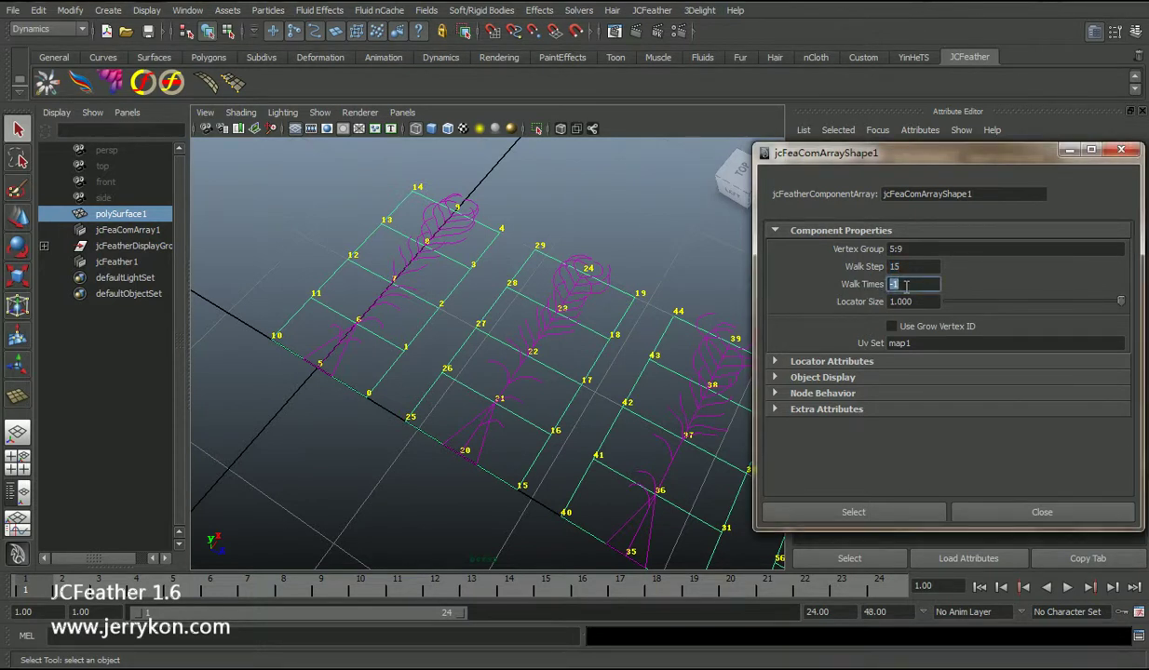
{"action": "right_click_drag", "start_coordinate": [406, 382], "coordinate": [449, 376], "text": "alt"}
{"action": "middle_click_drag", "start_coordinate": [449, 376], "coordinate": [418, 343], "text": "alt"}
{"action": "right_click_drag", "start_coordinate": [507, 396], "coordinate": [476, 387], "text": "alt"}
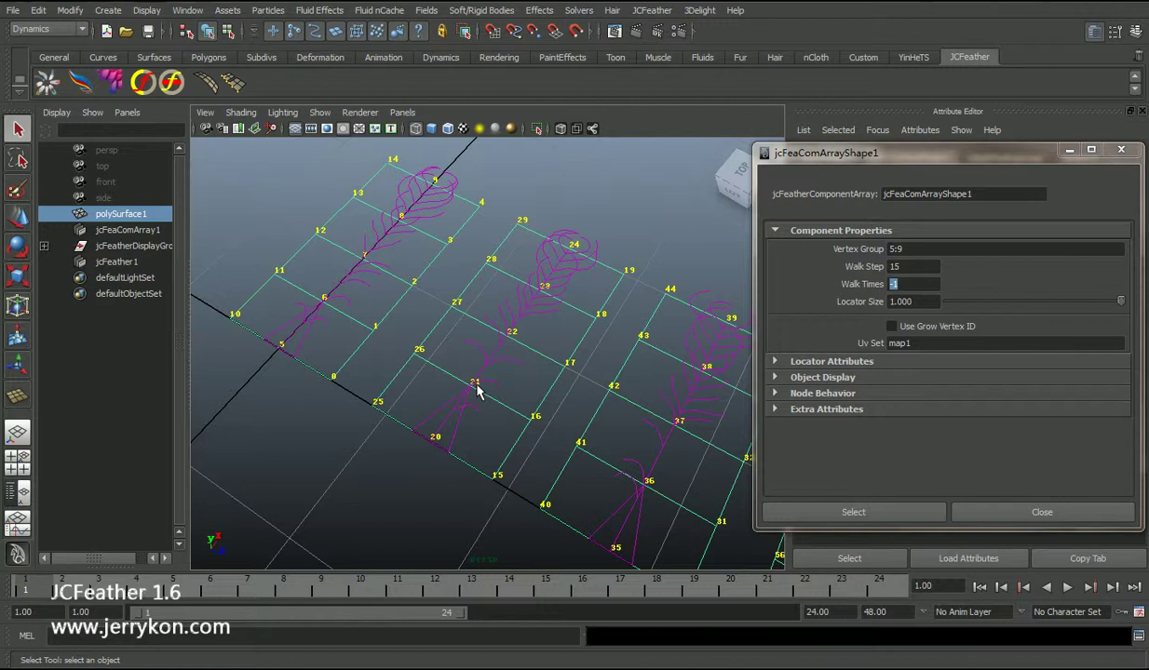
Try Walk Times values of 1, 2, 3 and 4 on the component array
{"action": "left_click", "coordinate": [908, 285]}
{"action": "type", "text": "1"}
{"action": "key", "text": "Return"}
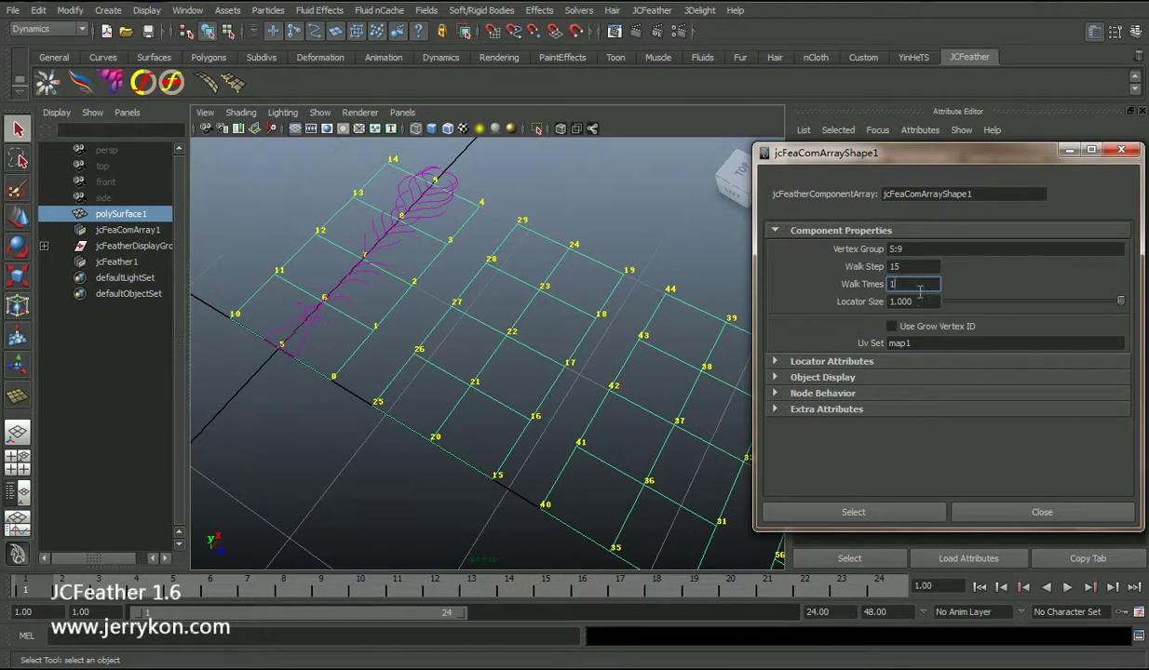
{"action": "left_click_drag", "start_coordinate": [913, 285], "coordinate": [820, 291]}
{"action": "key", "text": "Return"}
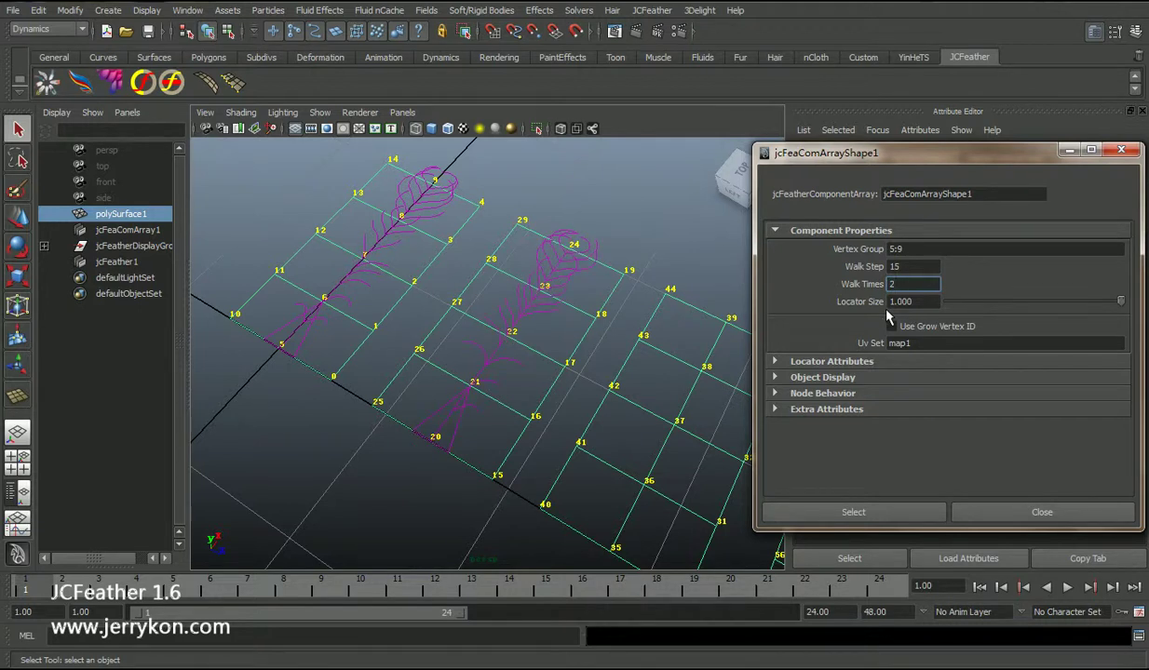
{"action": "type", "text": "3"}
{"action": "key", "text": "Return"}
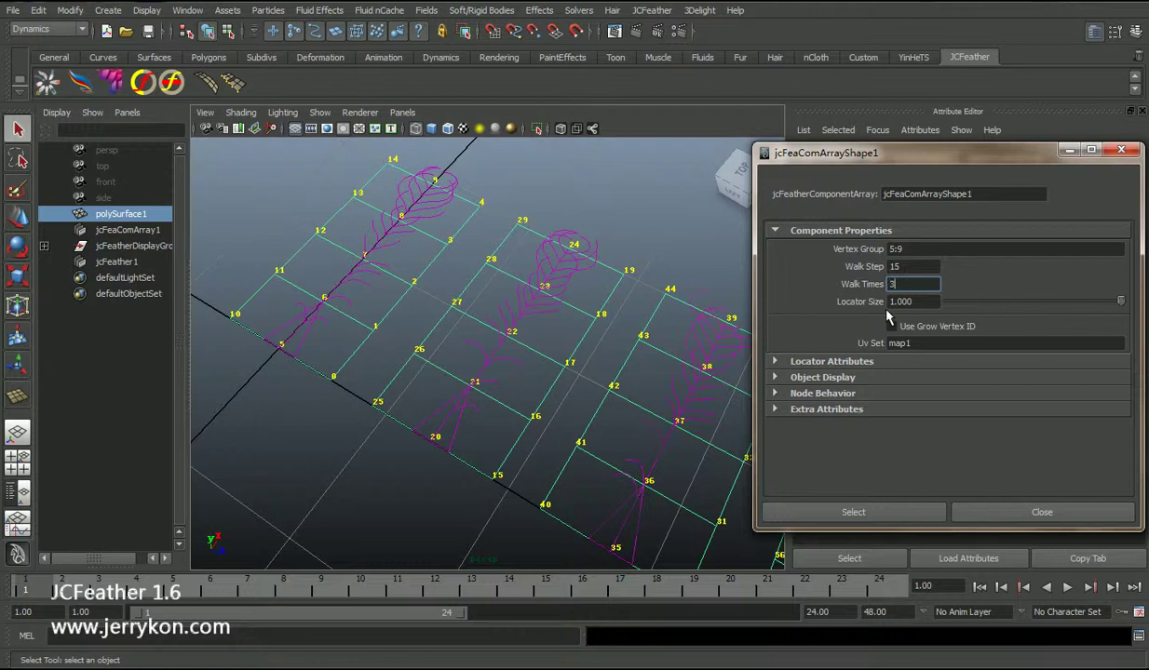
{"action": "scroll", "coordinate": [558, 276], "scroll_direction": "down", "scroll_amount": 4}
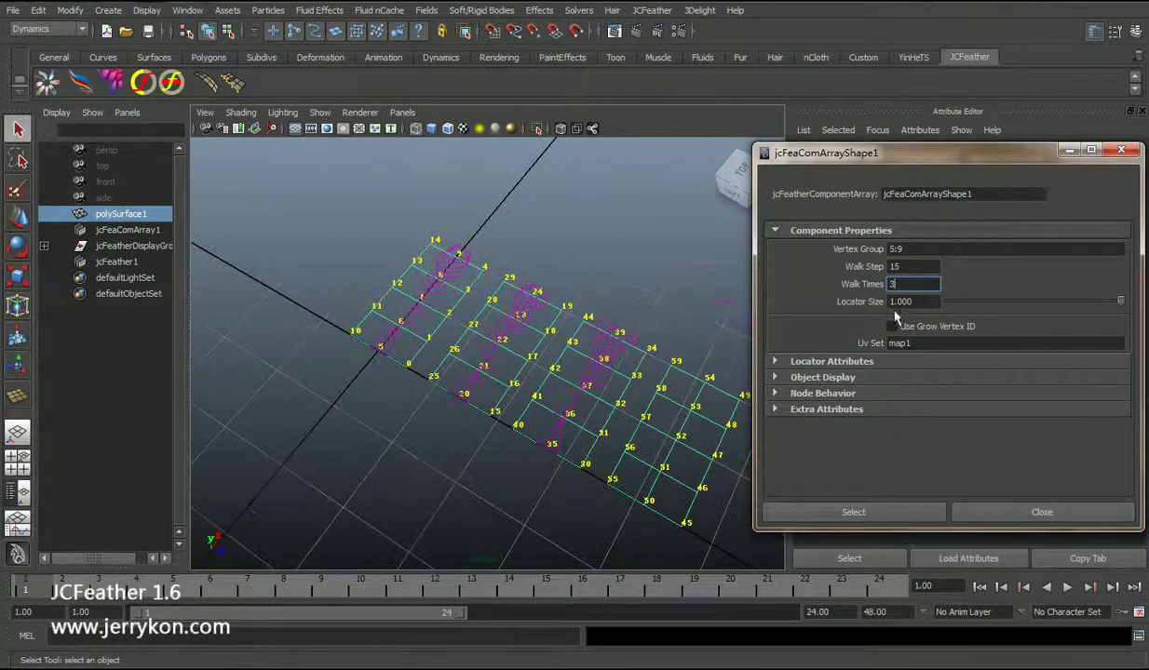
{"action": "type", "text": "4"}
{"action": "key", "text": "Return"}
Set the component array's Walk Times to -1 and check the feathers across the four planes
{"action": "type", "text": "-1"}
{"action": "left_click_drag", "start_coordinate": [402, 363], "coordinate": [546, 325], "text": "alt"}
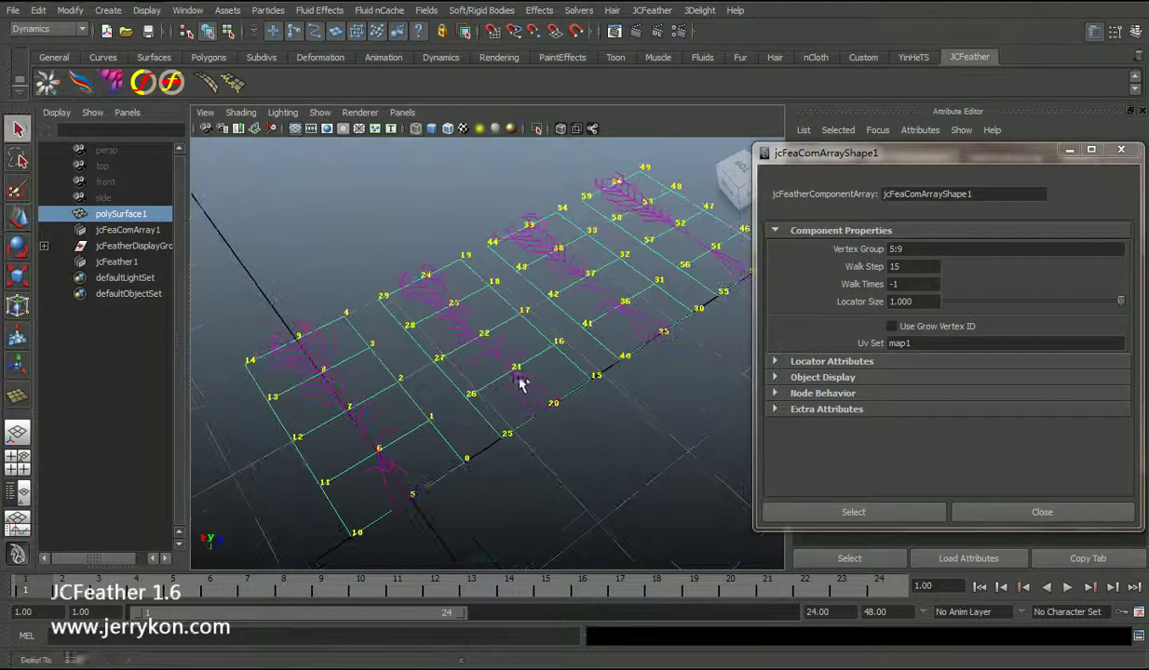
{"action": "scroll", "coordinate": [506, 383], "scroll_direction": "down", "scroll_amount": 4}
{"action": "scroll", "coordinate": [509, 391], "scroll_direction": "up", "scroll_amount": 2}
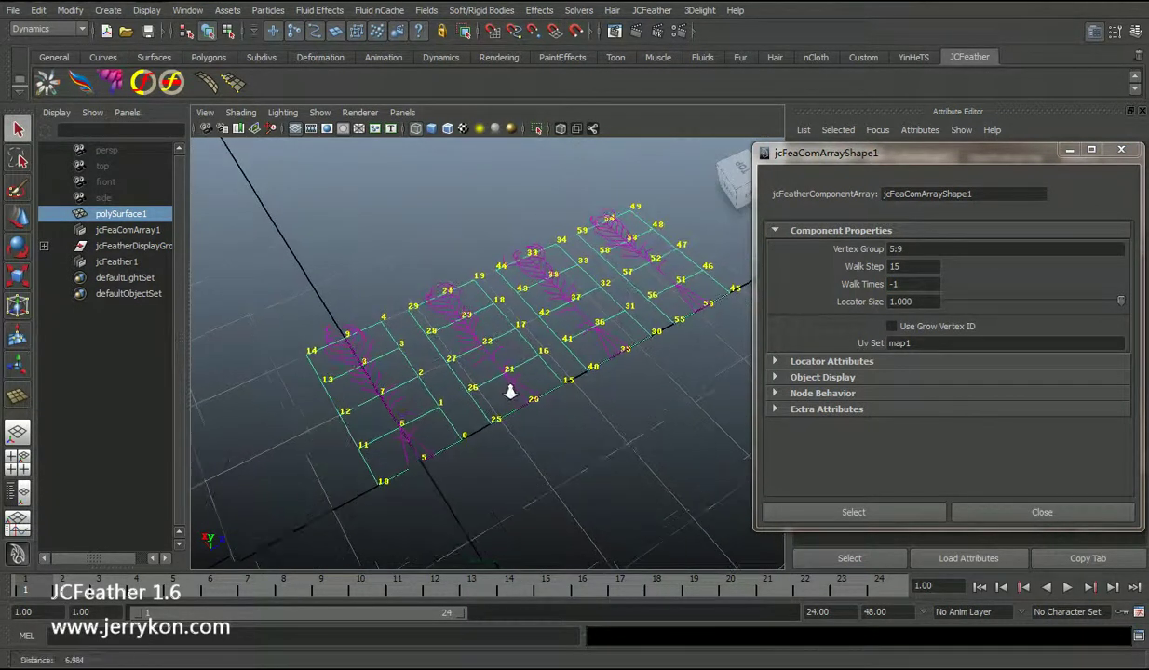